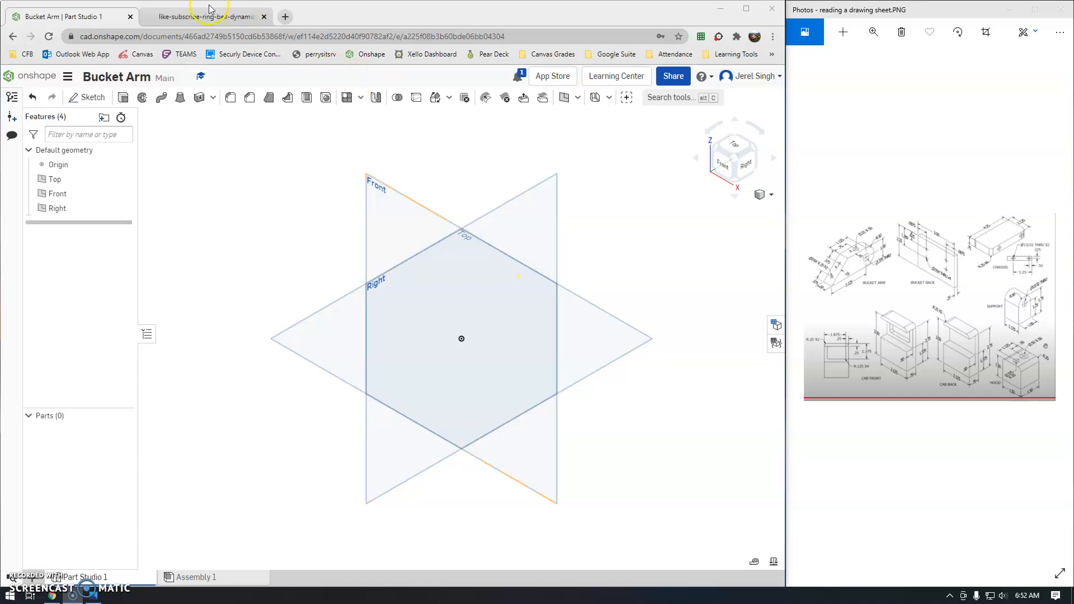
# Close the iStock like-and-subscribe video tab, leaving the Bucket Arm part studio tab.
pyautogui.click(192, 16)
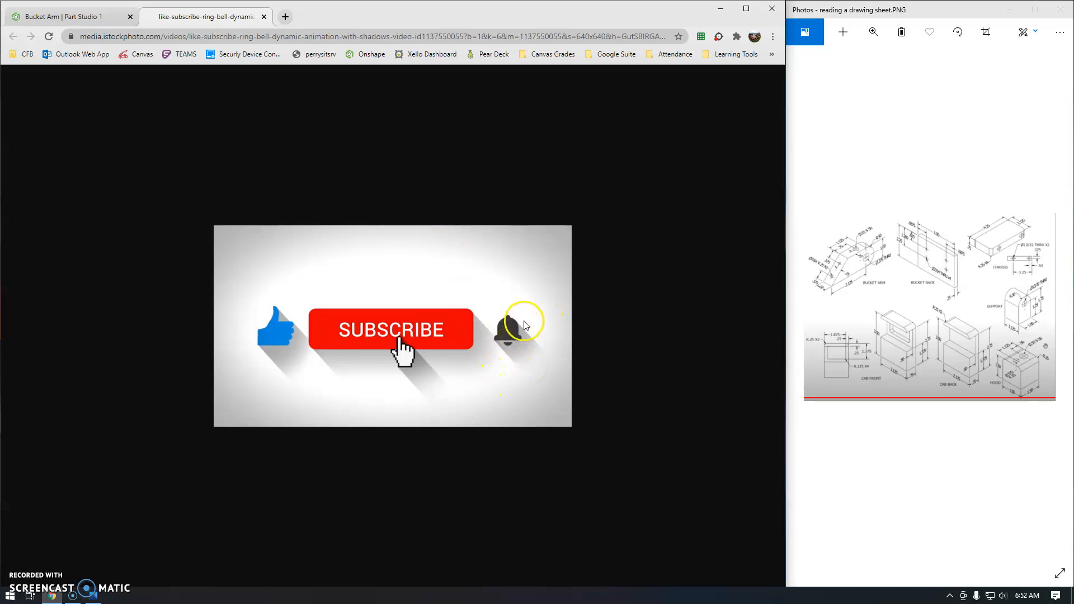
pyautogui.middleClick(210, 15)
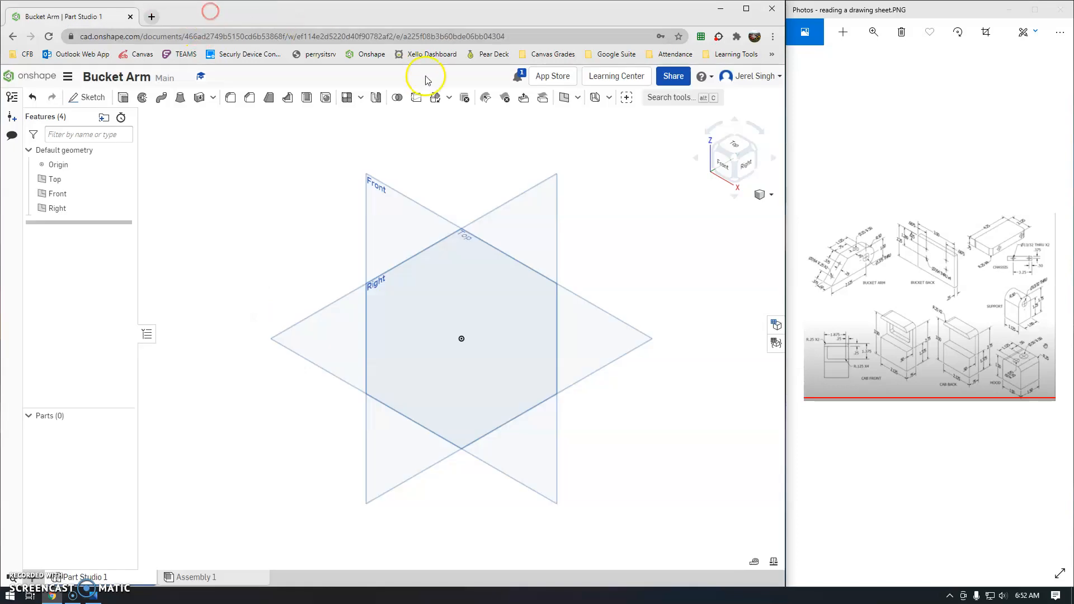
# Zoom the Photos viewer in on the dimensioned Bucket Arm drawing and start a new Onshape sketch.
pyautogui.click(873, 35)
pyautogui.moveTo(821, 62); pyautogui.dragTo(849, 65)
pyautogui.moveTo(865, 216); pyautogui.dragTo(1020, 300)
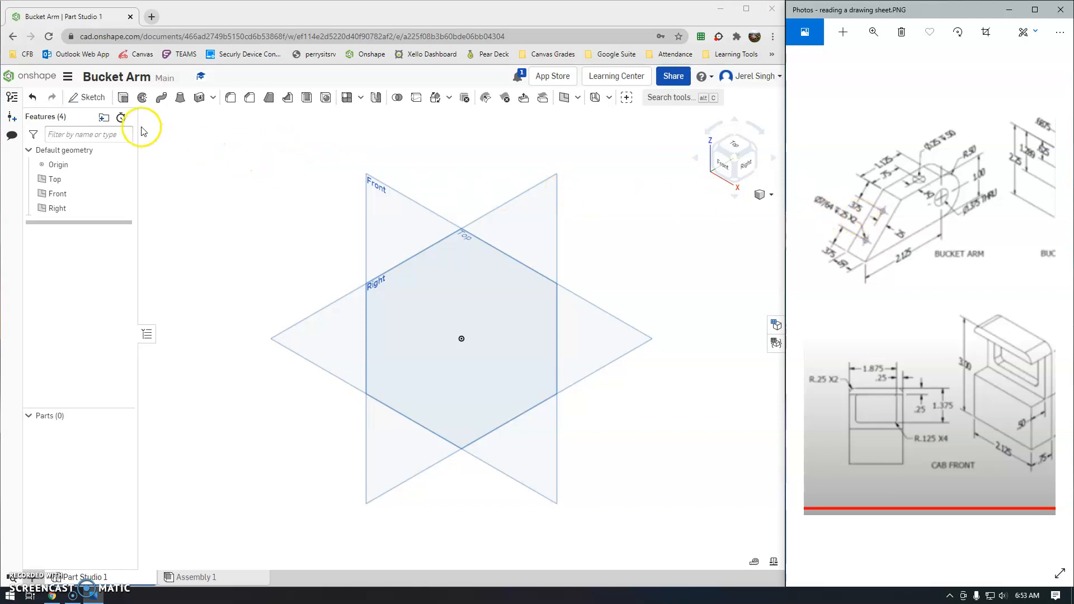
pyautogui.click(88, 97)
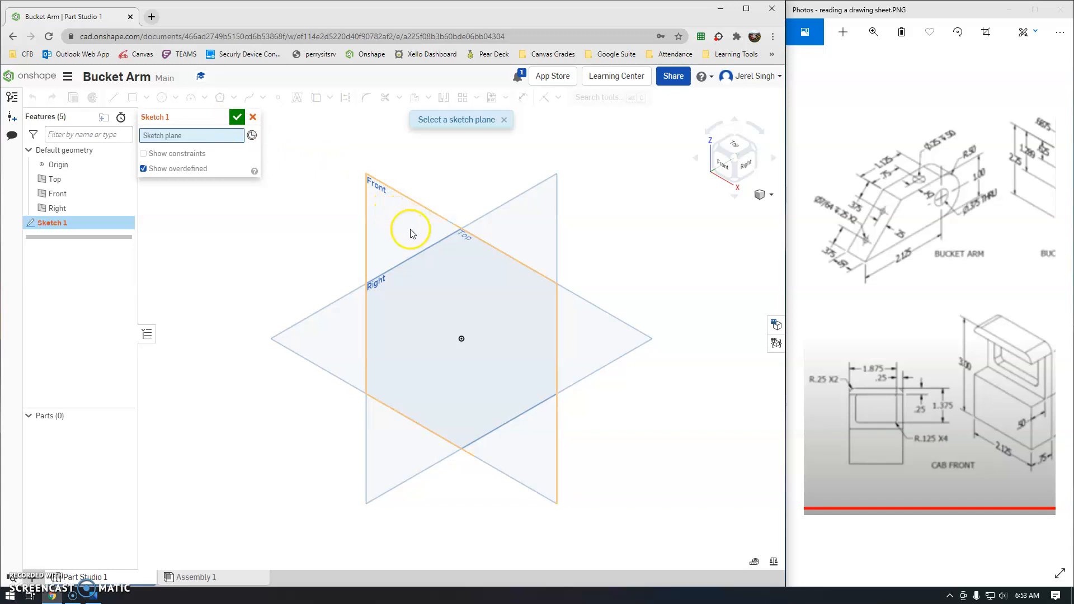
# Put Sketch 1 on the Front plane and view it head-on from the Front.
pyautogui.click(65, 194)
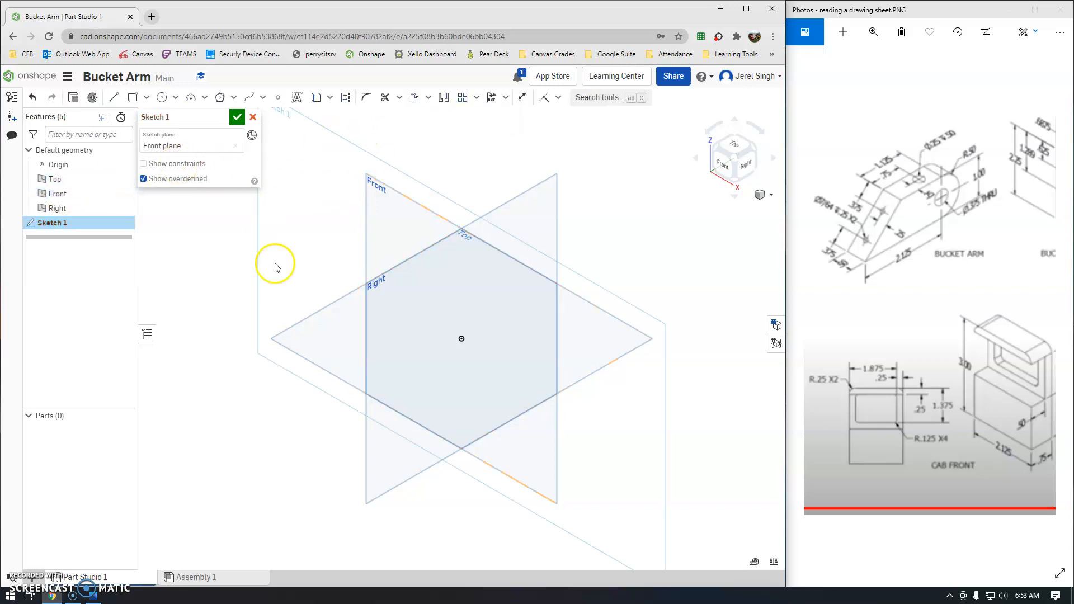
pyautogui.click(725, 167)
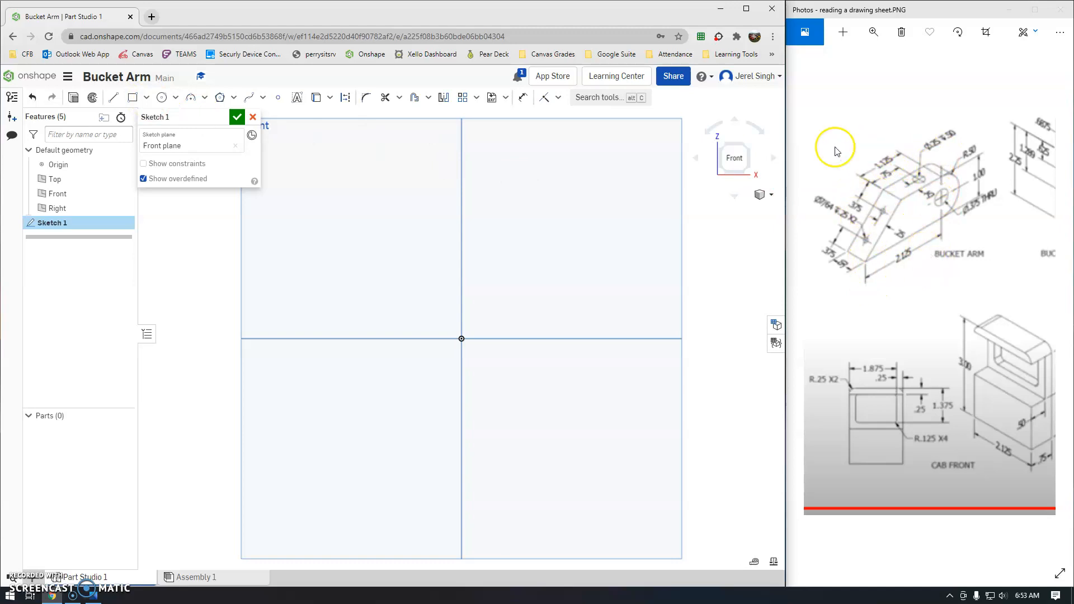
# Draw a rectangle 2.125 wide and 1 tall with one corner at the origin.
pyautogui.click(133, 99)
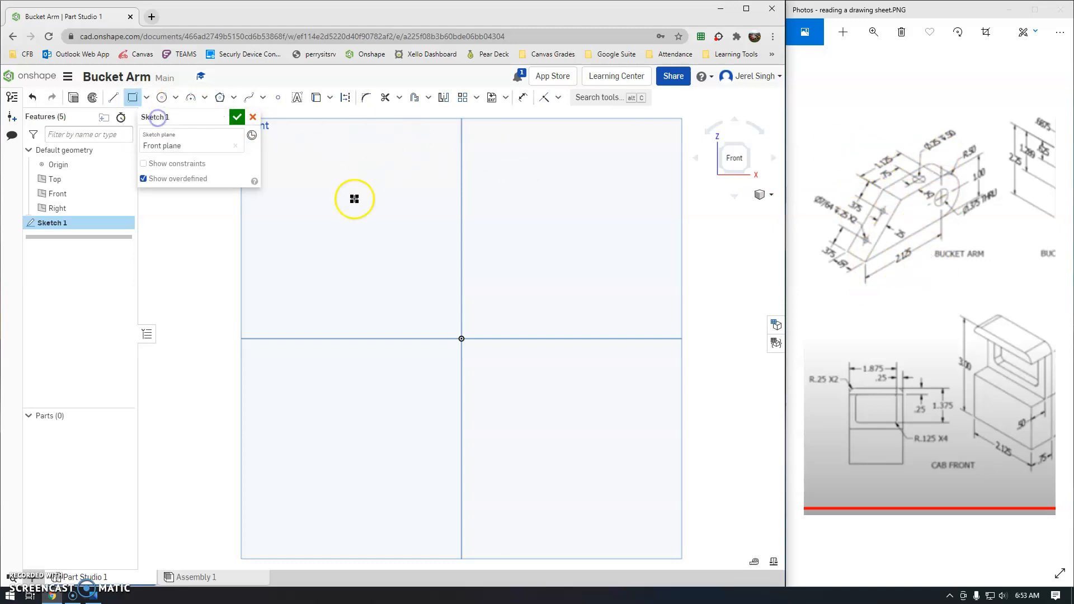
pyautogui.click(461, 338)
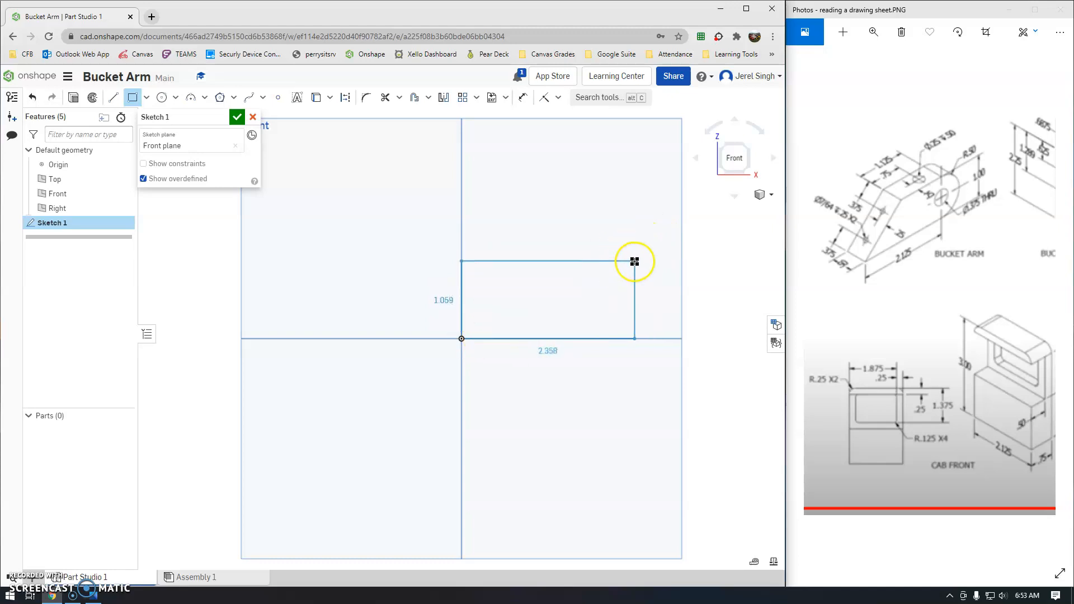
pyautogui.click(633, 255)
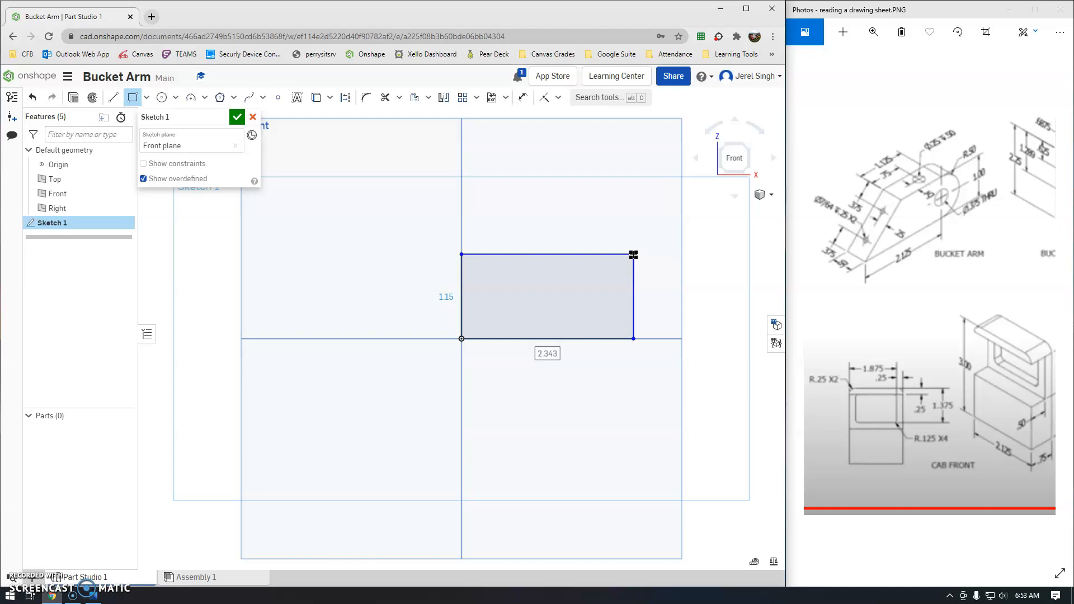
pyautogui.write('2.125')
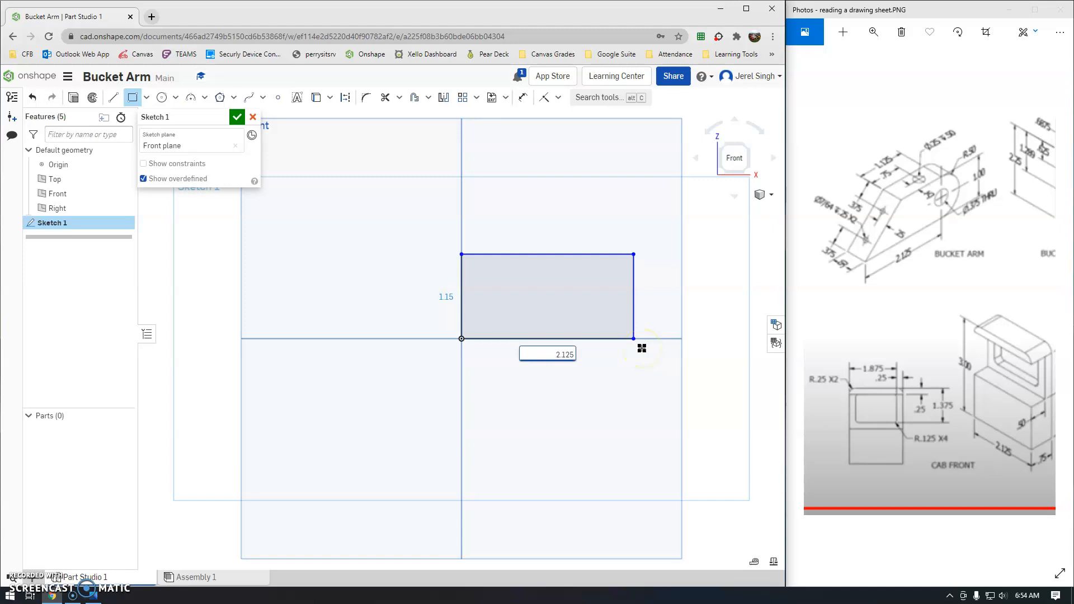
pyautogui.press('Return')
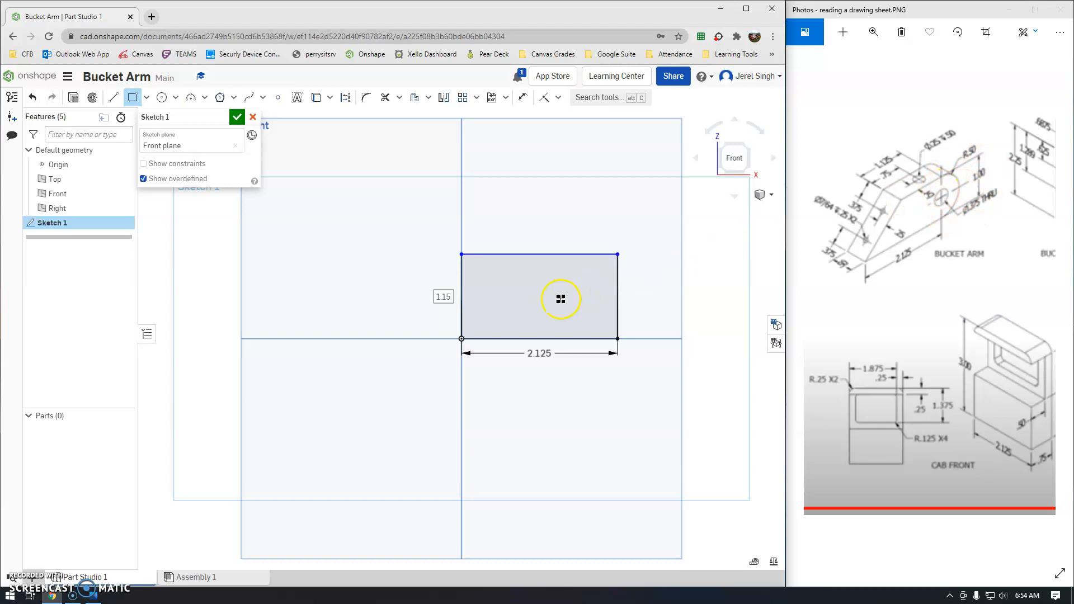
pyautogui.write('1')
pyautogui.press('Return')
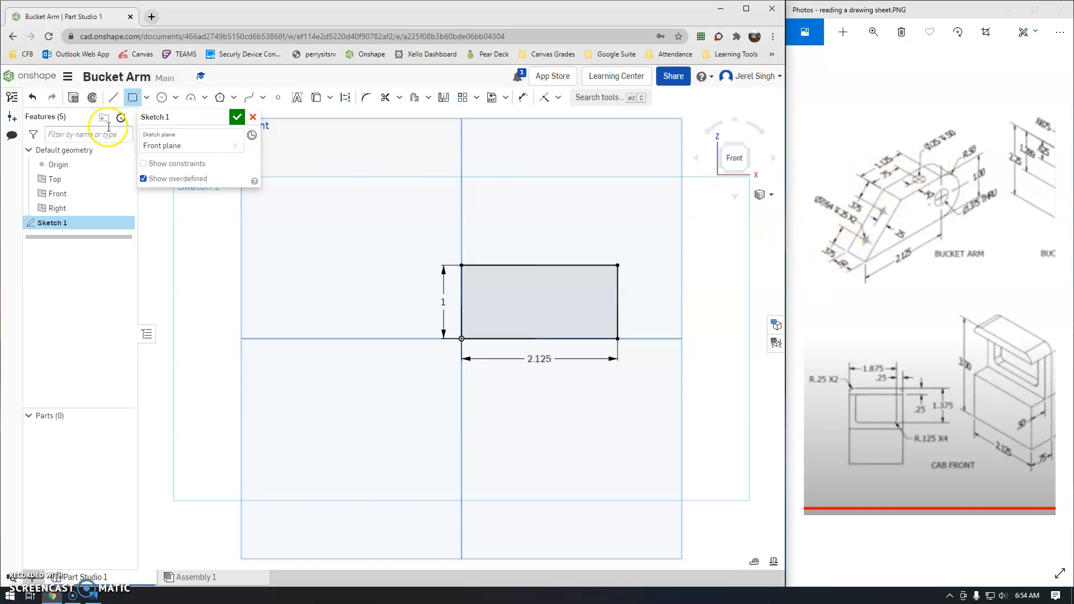
pyautogui.click(114, 99)
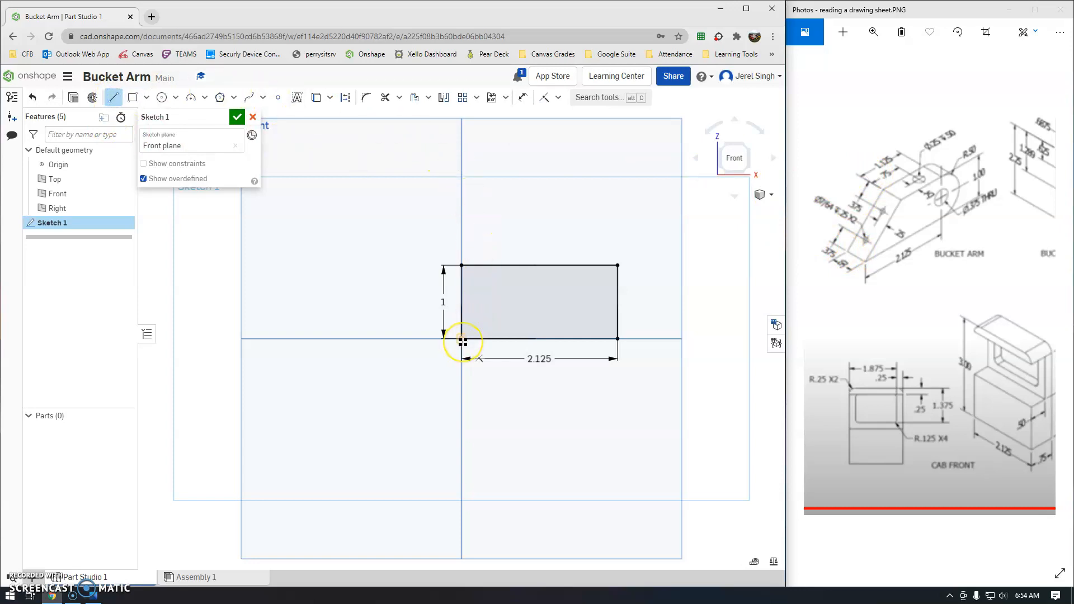
# Draw a diagonal line from the origin corner up to the rectangle's top edge.
pyautogui.click(461, 339)
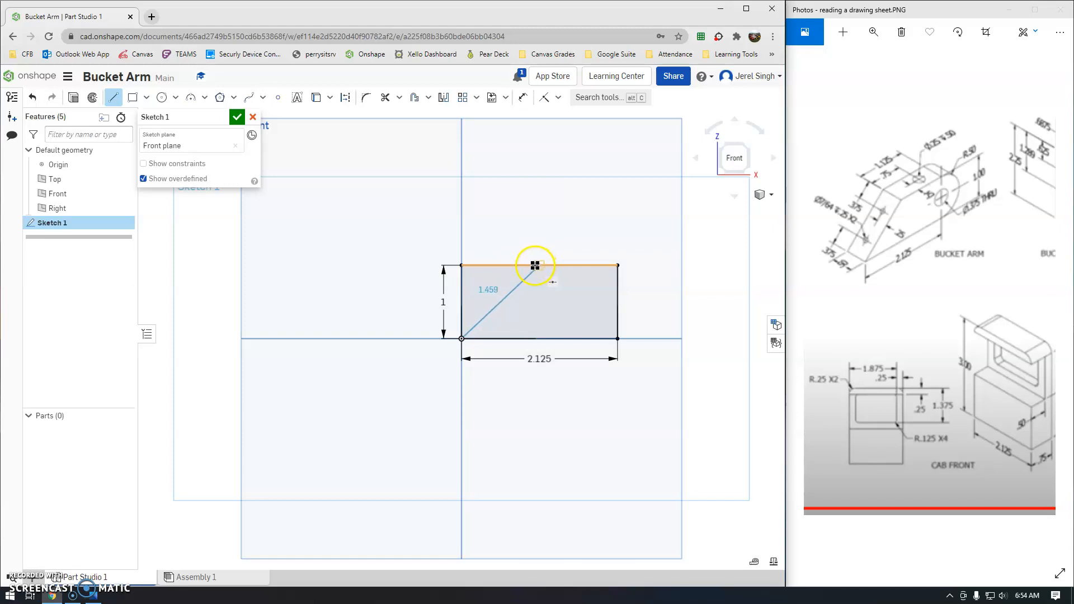
pyautogui.click(521, 265)
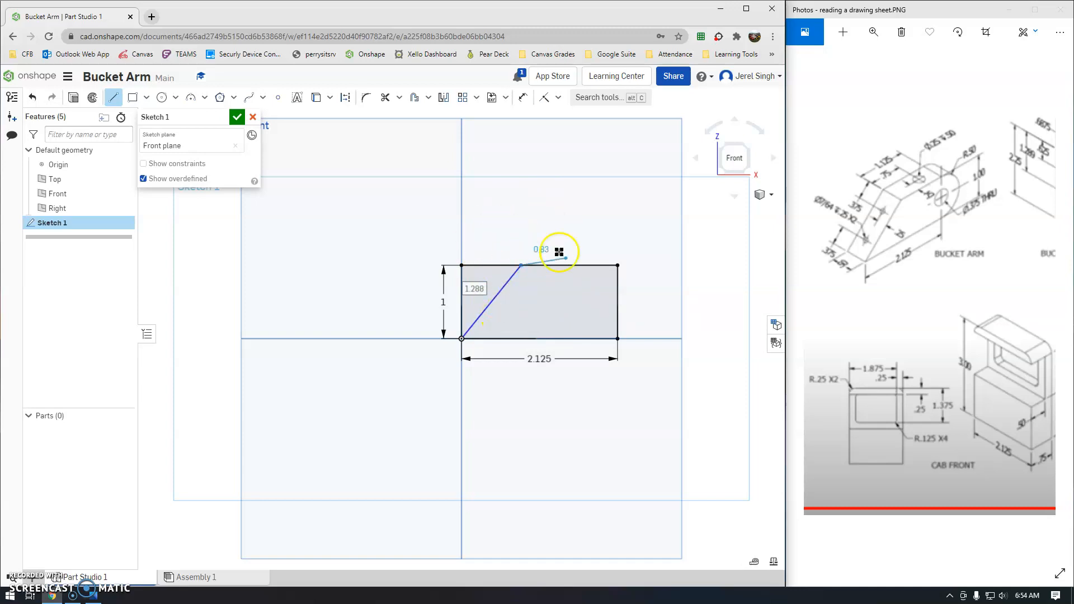
pyautogui.press('Escape')
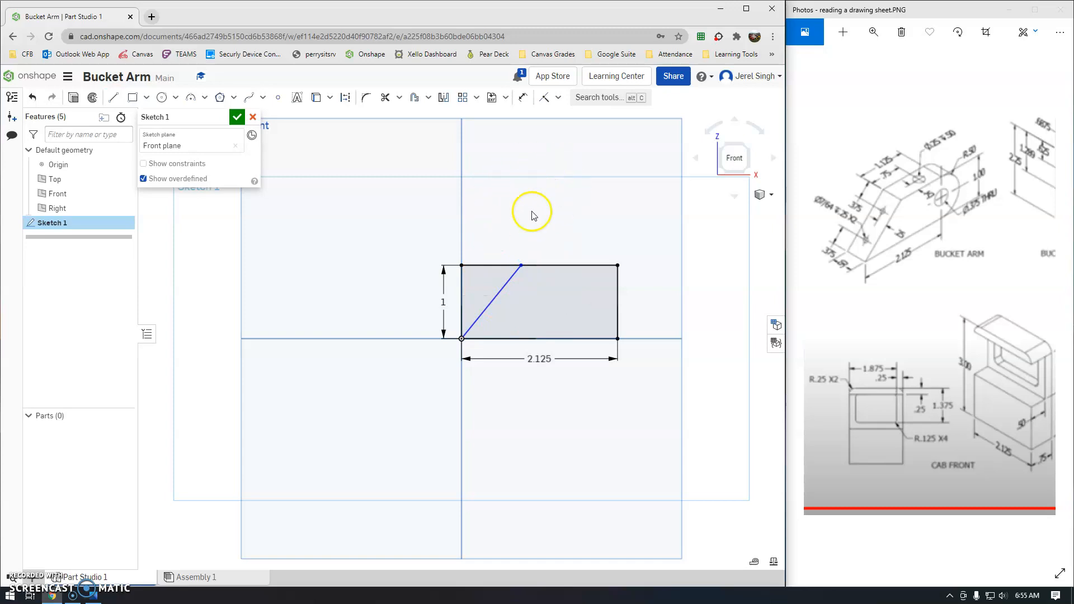
# Dimension the line's top endpoint 1.125 from the rectangle's top-right corner.
pyautogui.click(523, 98)
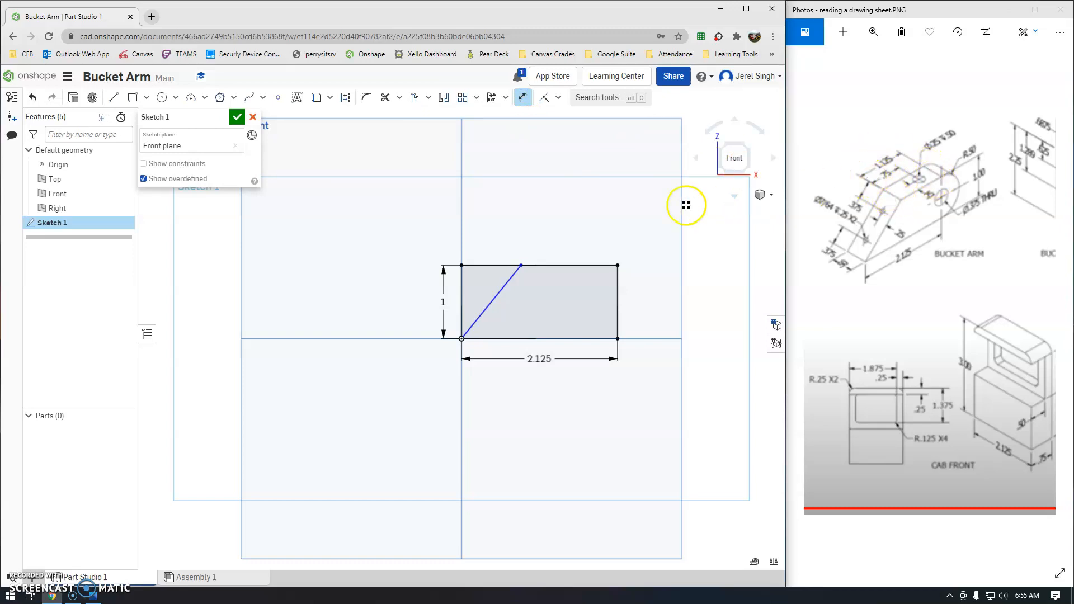
pyautogui.click(618, 265)
pyautogui.click(521, 265)
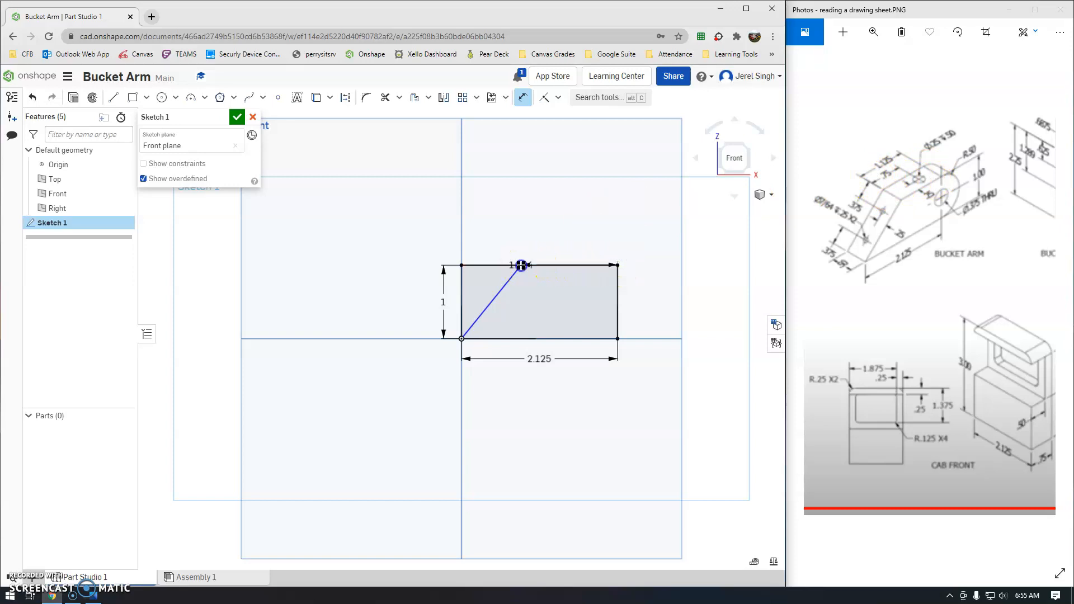
pyautogui.click(567, 234)
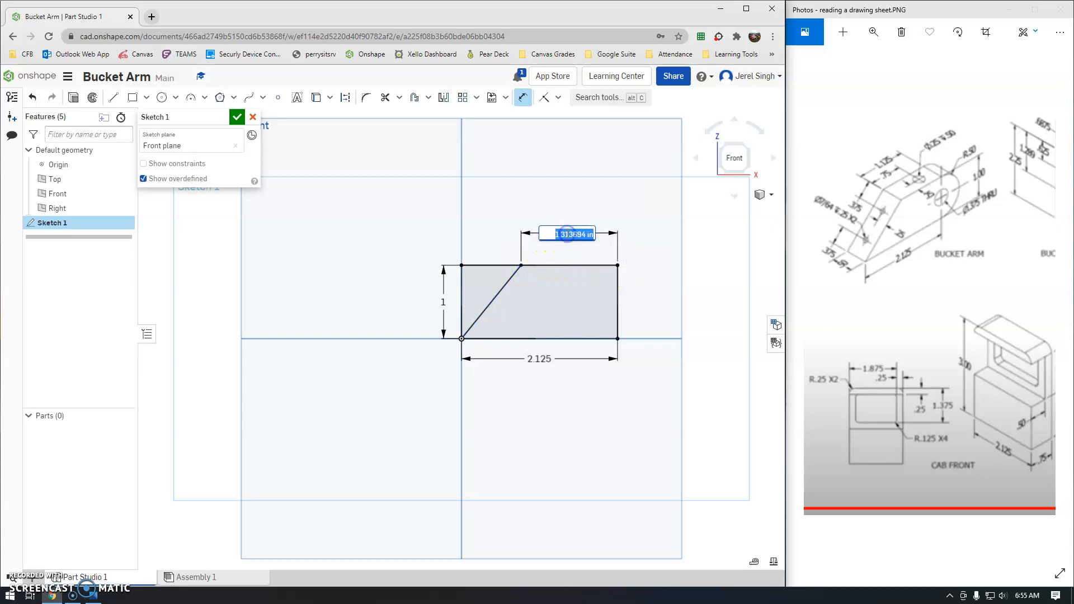
pyautogui.write('1.125')
pyautogui.press('Return')
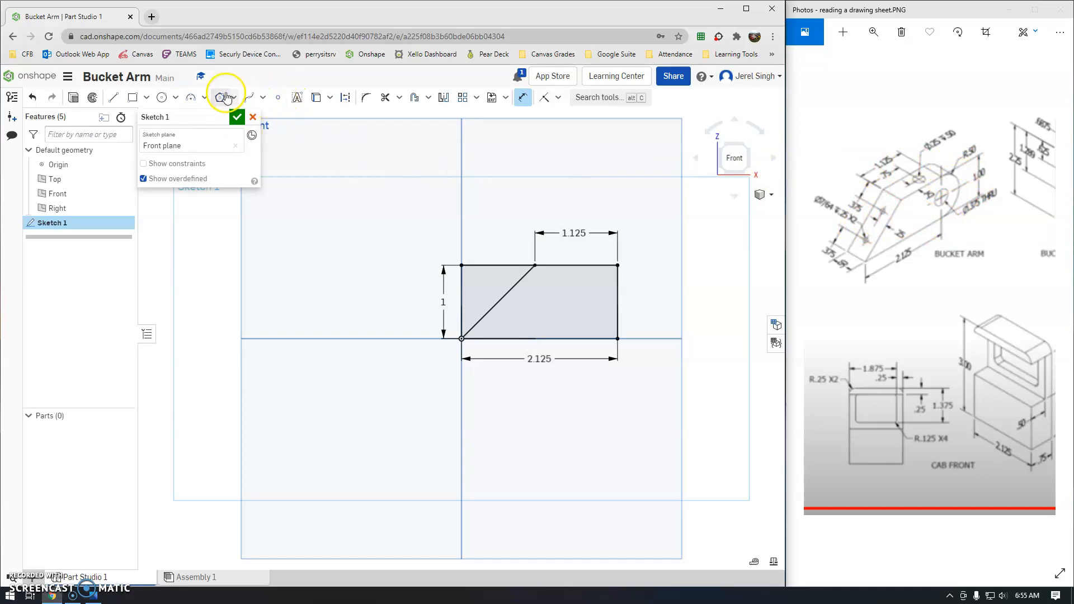
# Round the rectangle's right end with a 3-point arc of radius 0.5 between its right corners.
pyautogui.click(206, 98)
pyautogui.click(208, 117)
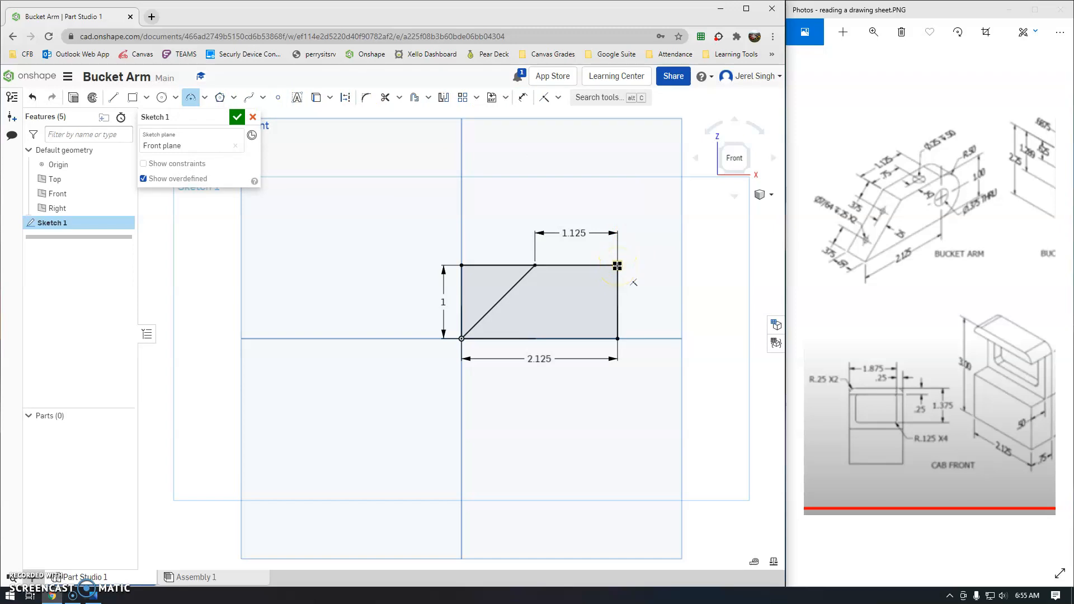
pyautogui.moveTo(617, 266); pyautogui.dragTo(620, 340)
pyautogui.click(619, 340)
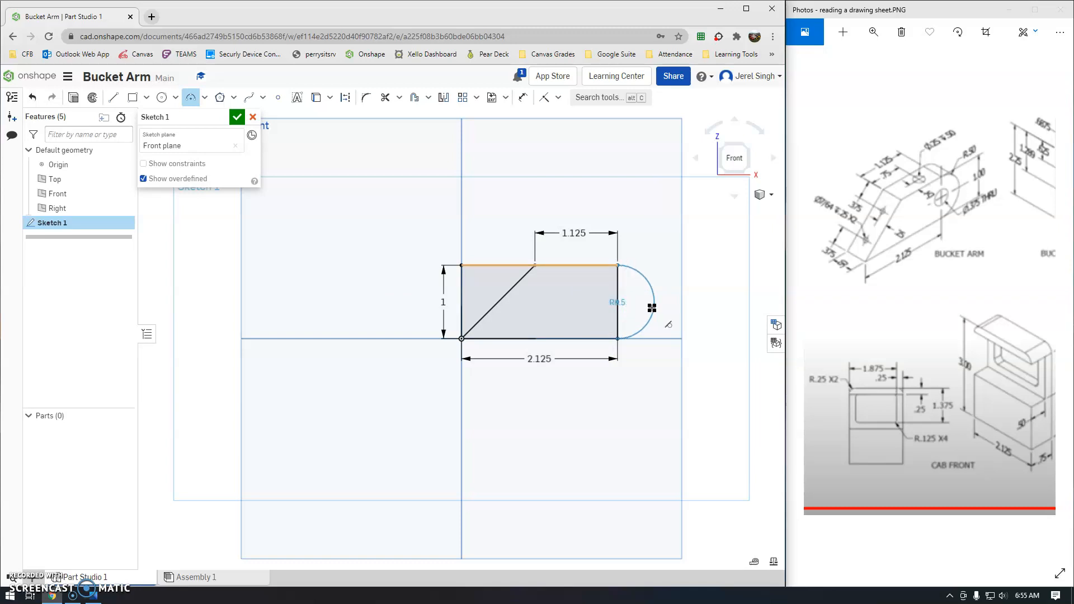
pyautogui.click(651, 308)
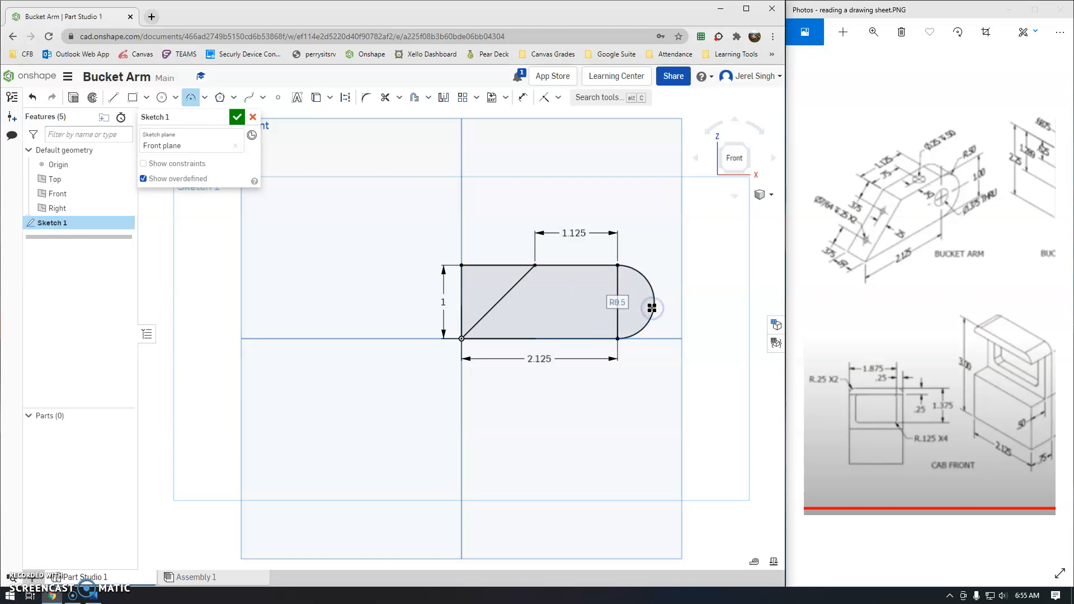
pyautogui.click(991, 177)
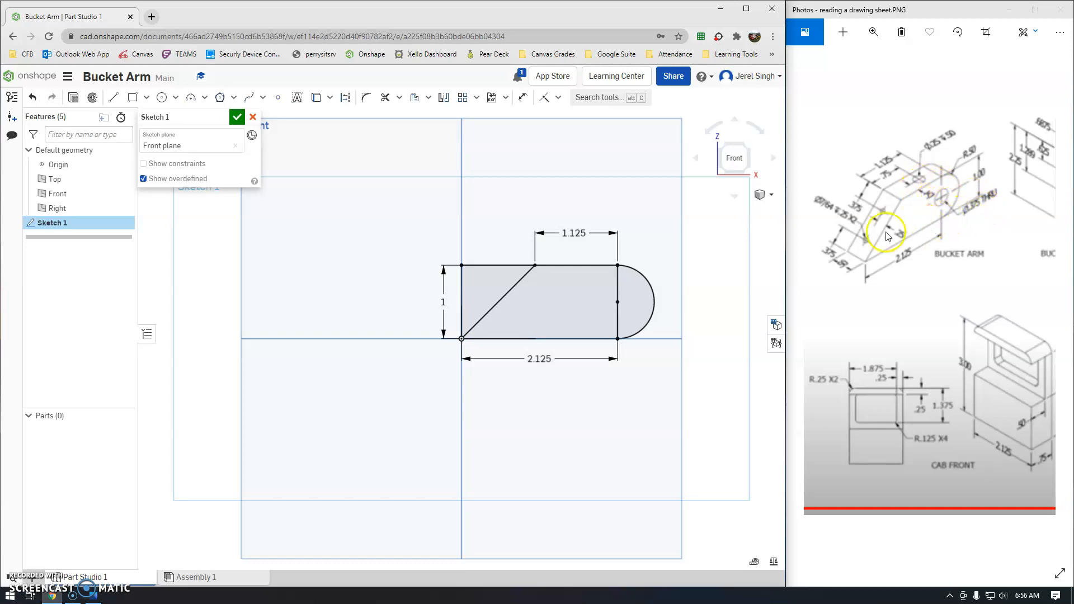
# Add a Ø0.375 centre-point circle at the rounded end's arc centre.
pyautogui.click(175, 100)
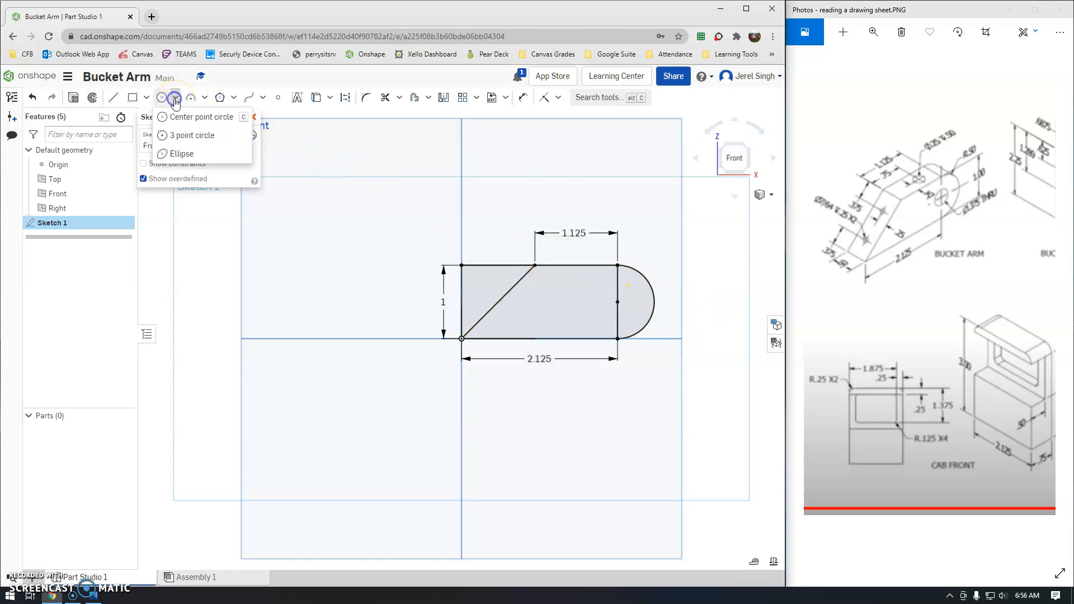
pyautogui.click(178, 115)
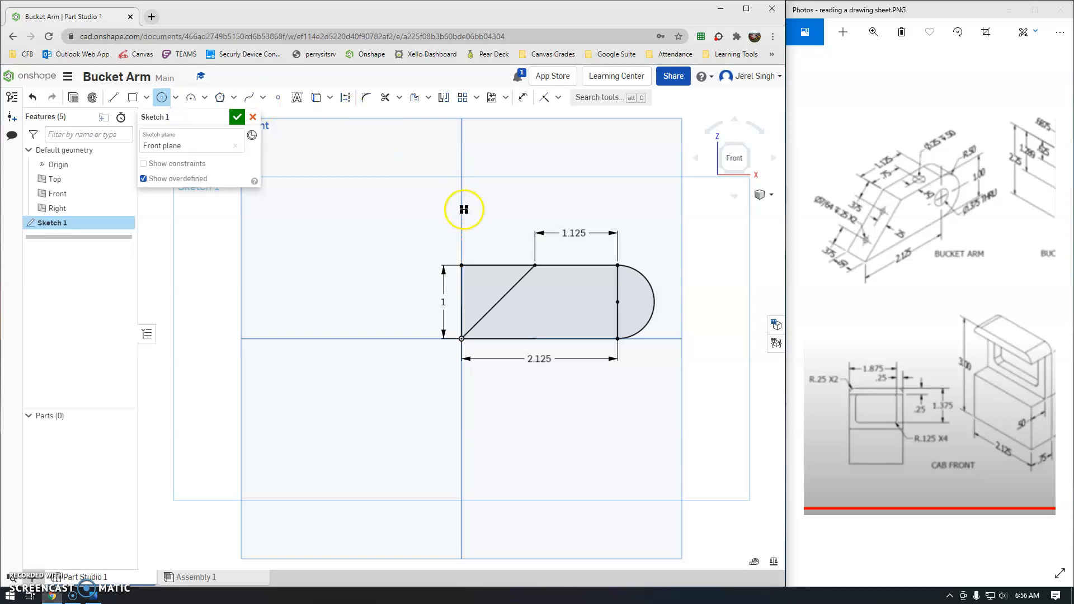
pyautogui.click(633, 292)
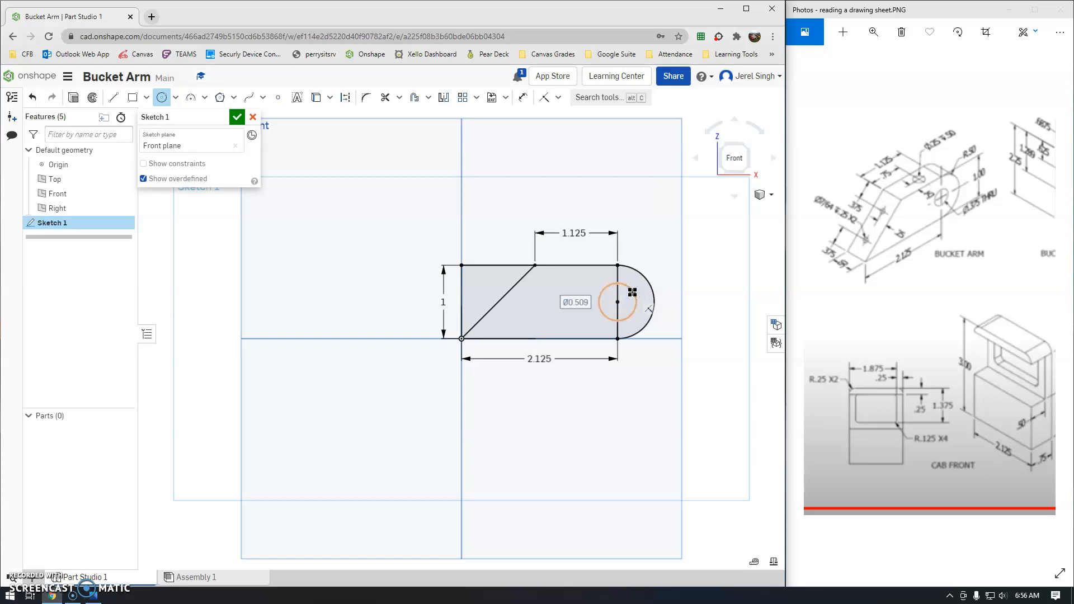
pyautogui.write('.375')
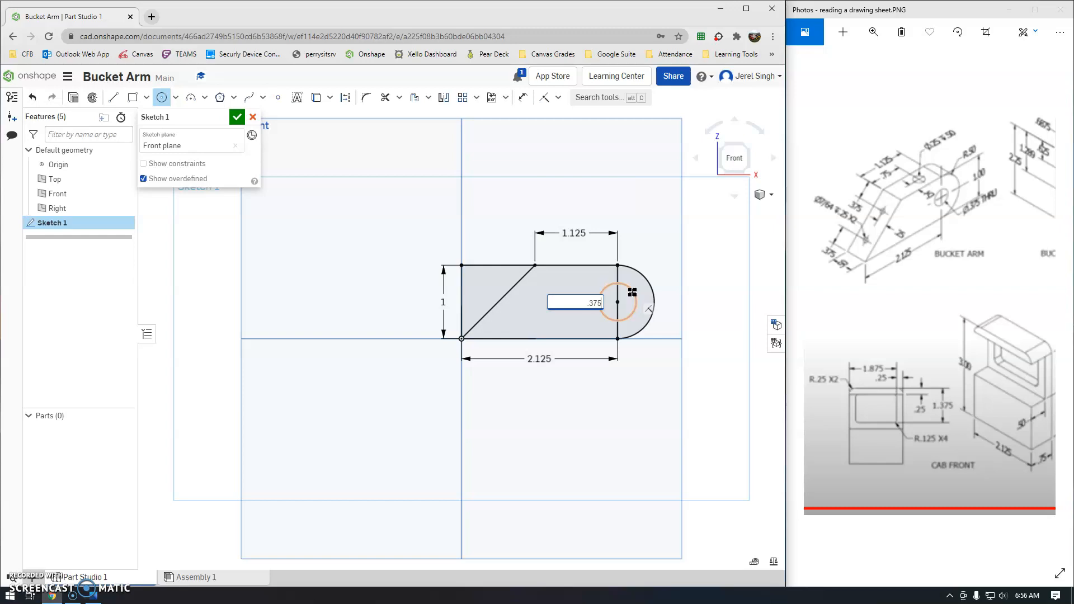
pyautogui.press('Return')
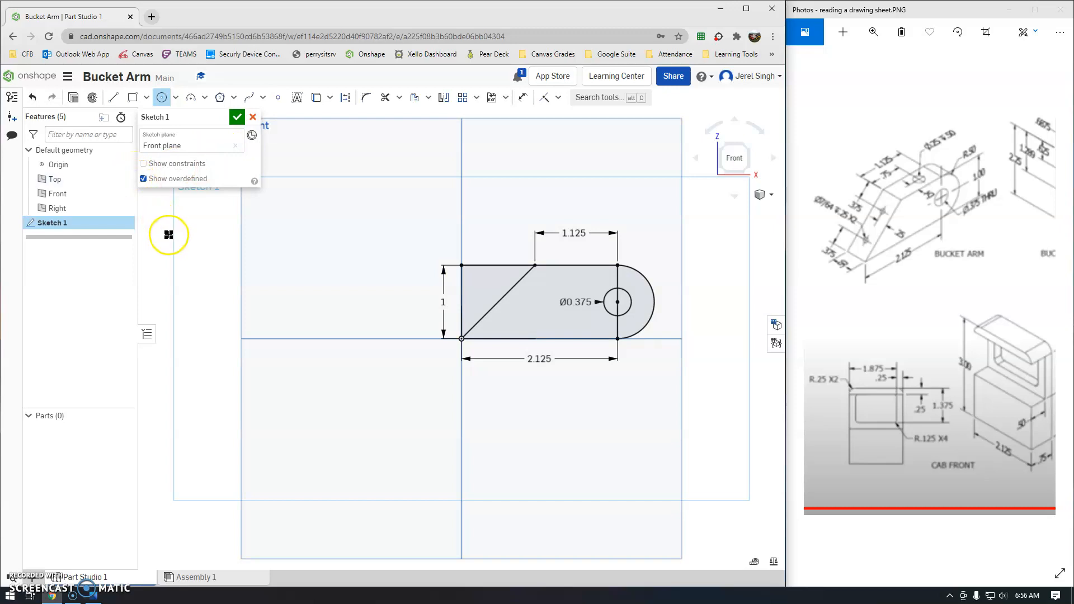
# Confirm and close Sketch 1.
pyautogui.rightClick(169, 235)
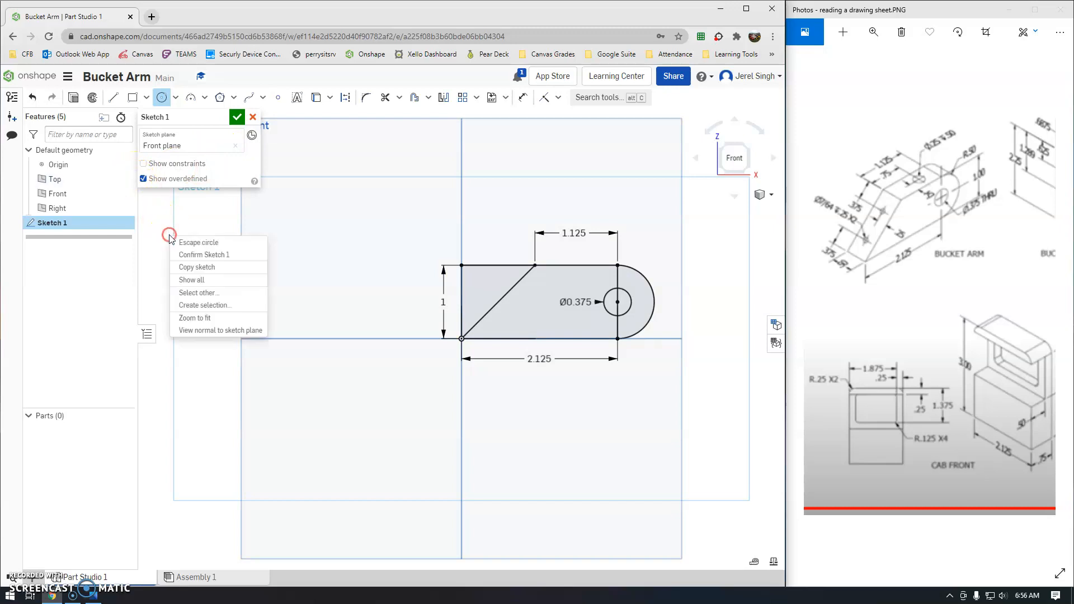
pyautogui.click(235, 120)
pyautogui.click(235, 120)
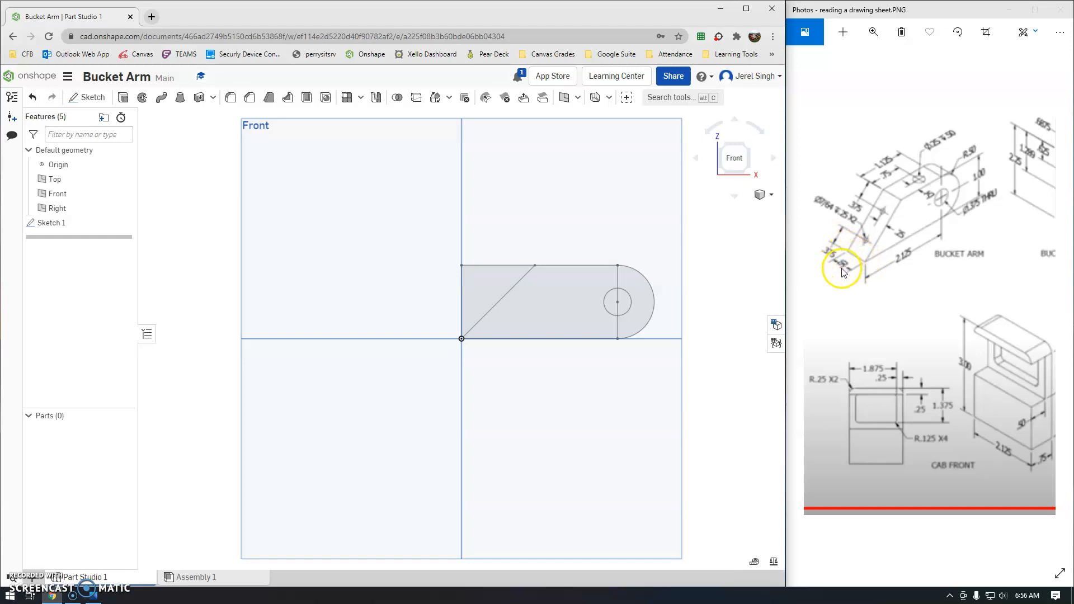
# Extrude the main and rounded-end regions 0.5 in into Part 1, leaving the hole open.
pyautogui.click(127, 100)
pyautogui.click(218, 197)
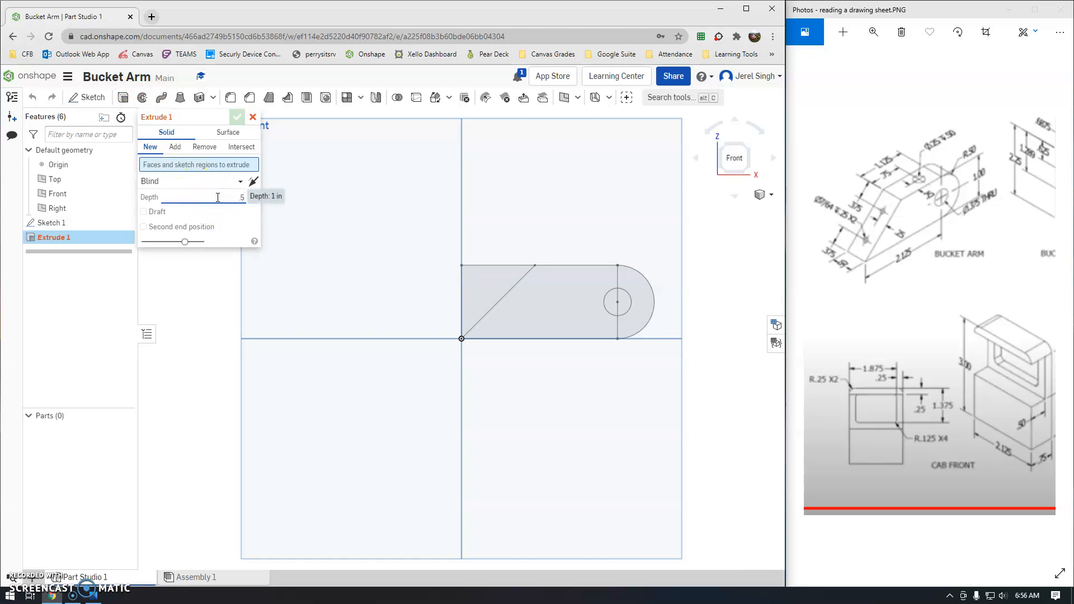
pyautogui.write('.5')
pyautogui.press('Return')
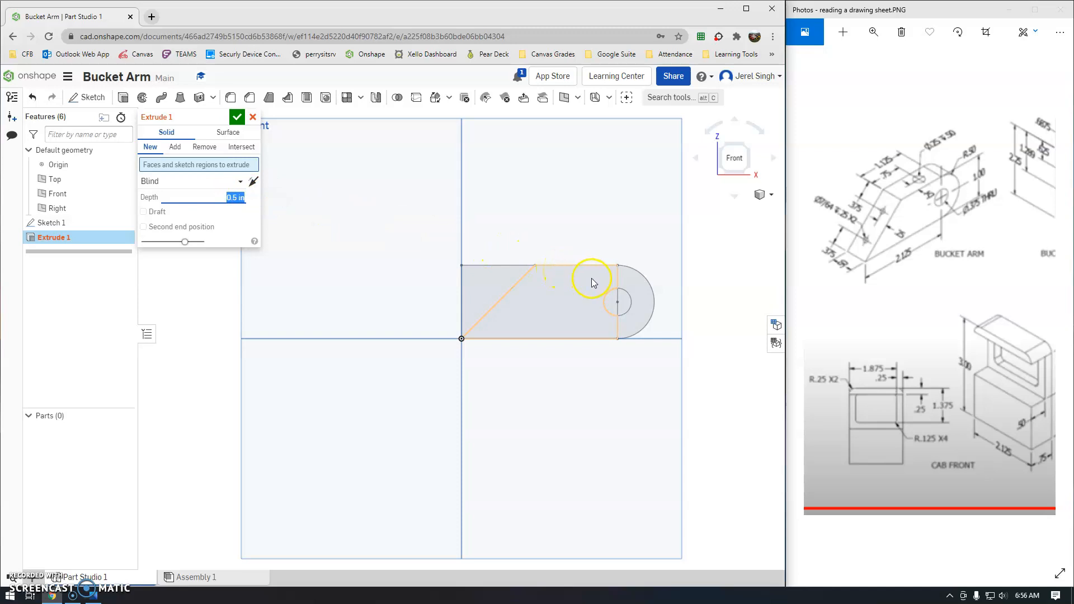
pyautogui.click(569, 321)
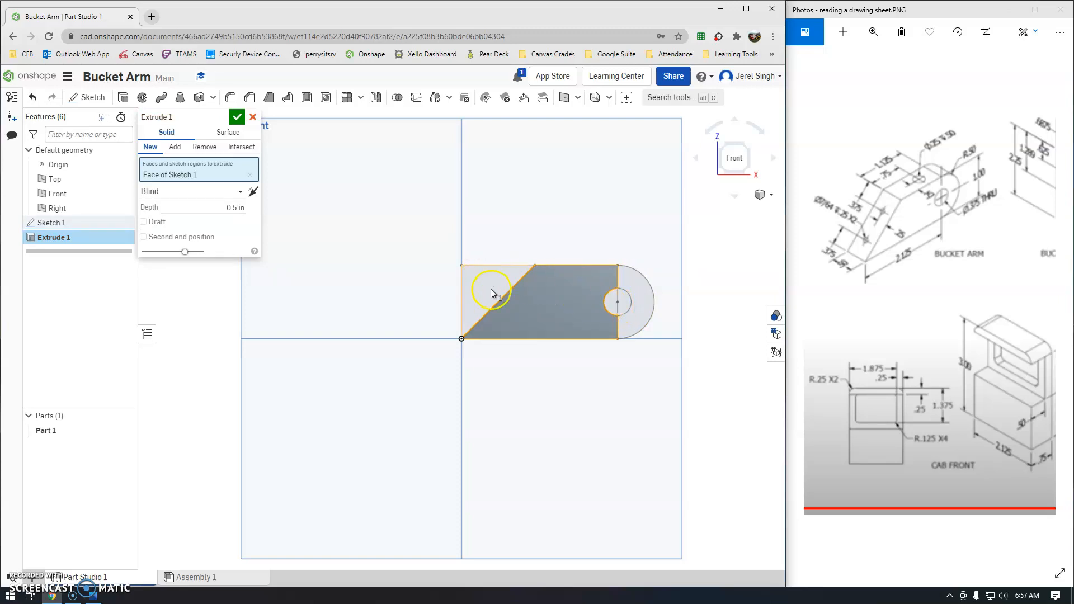
pyautogui.click(632, 278)
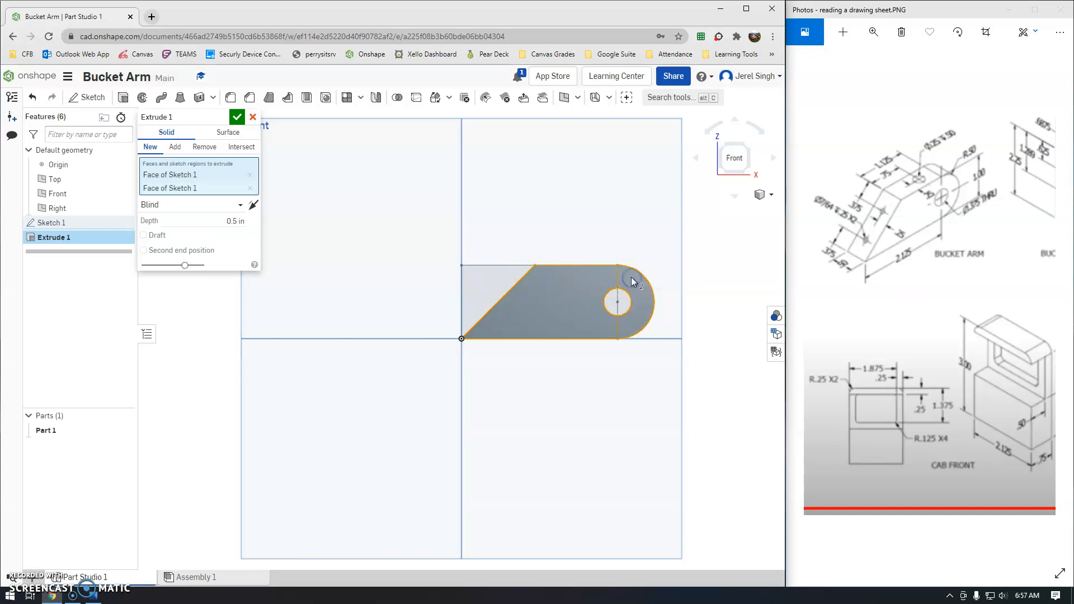
pyautogui.click(237, 116)
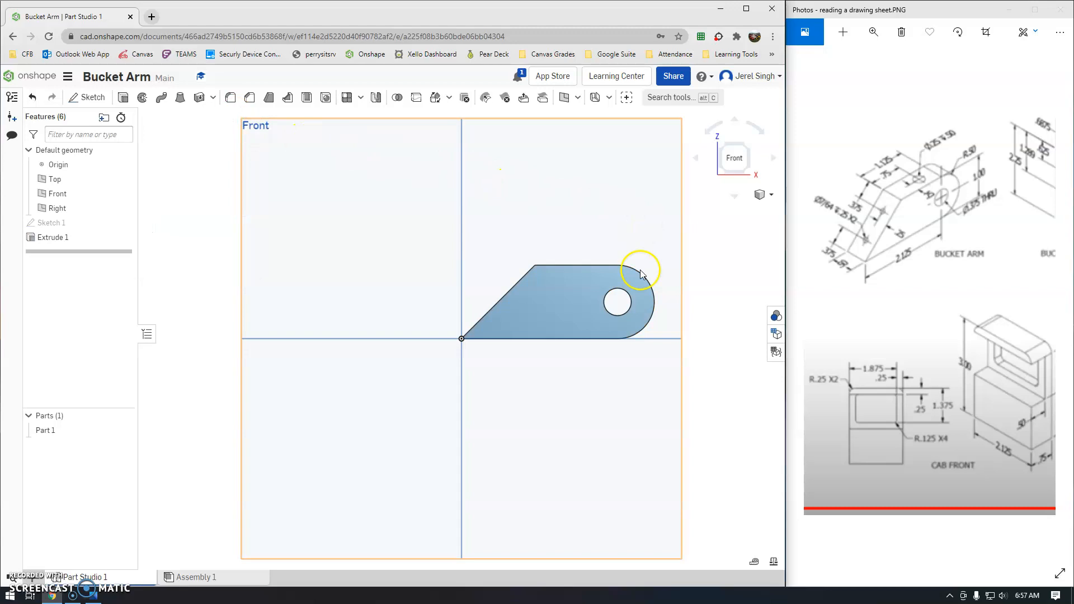
pyautogui.moveTo(615, 297)
pyautogui.mouseDown(button='right')
pyautogui.moveTo(601, 321)
pyautogui.moveTo(508, 328)
pyautogui.moveTo(358, 326)
pyautogui.moveTo(335, 312)
pyautogui.mouseUp(button='right')
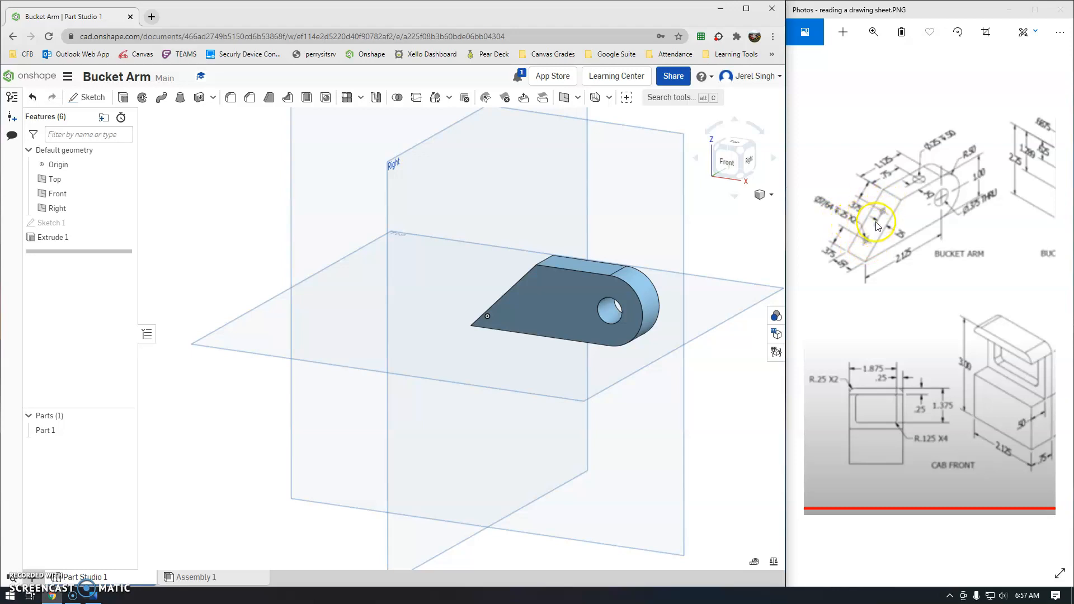
# Look straight down on the 0.5-in-thick arm from the Top view.
pyautogui.click(734, 146)
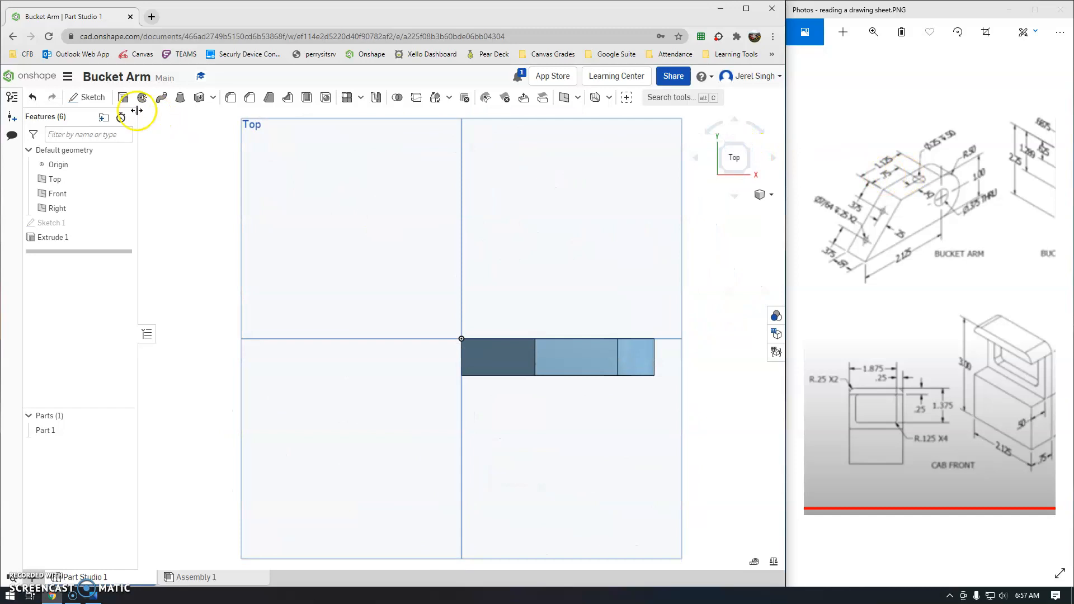
# Start Sketch 2 on the arm's flat top face.
pyautogui.click(92, 99)
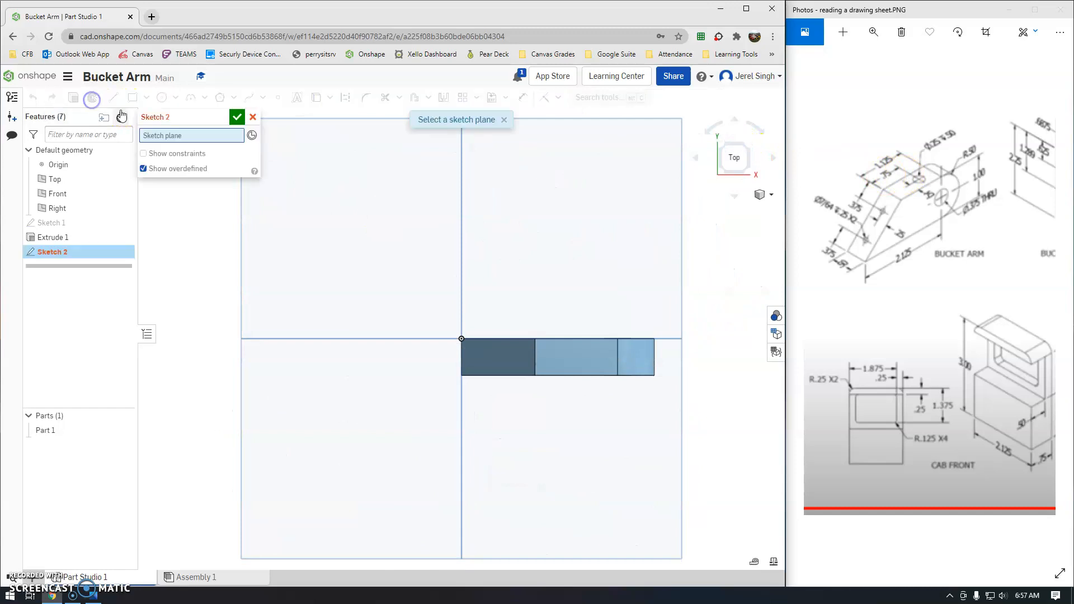
pyautogui.click(588, 358)
pyautogui.scroll(2, 591, 360)
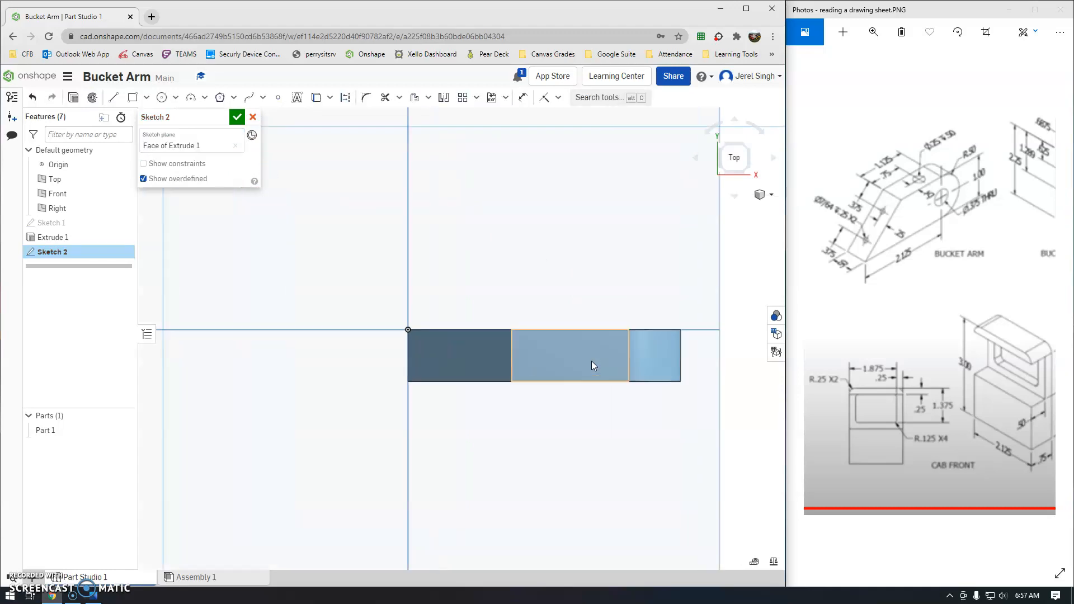
pyautogui.scroll(2, 592, 360)
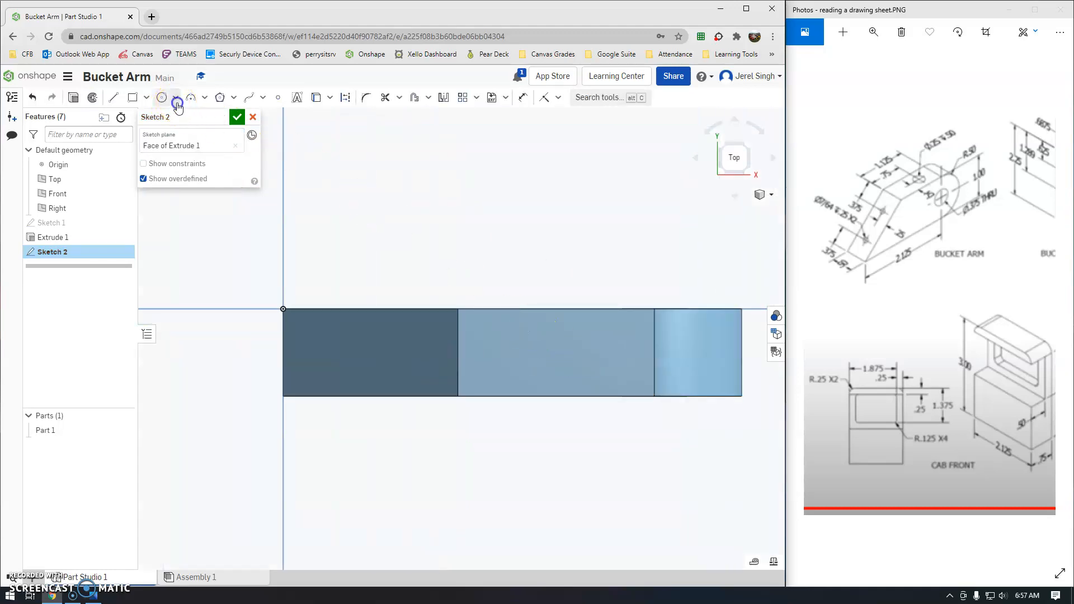
# Draw a Ø0.25 centre-point circle on the face's midline.
pyautogui.click(177, 104)
pyautogui.click(182, 115)
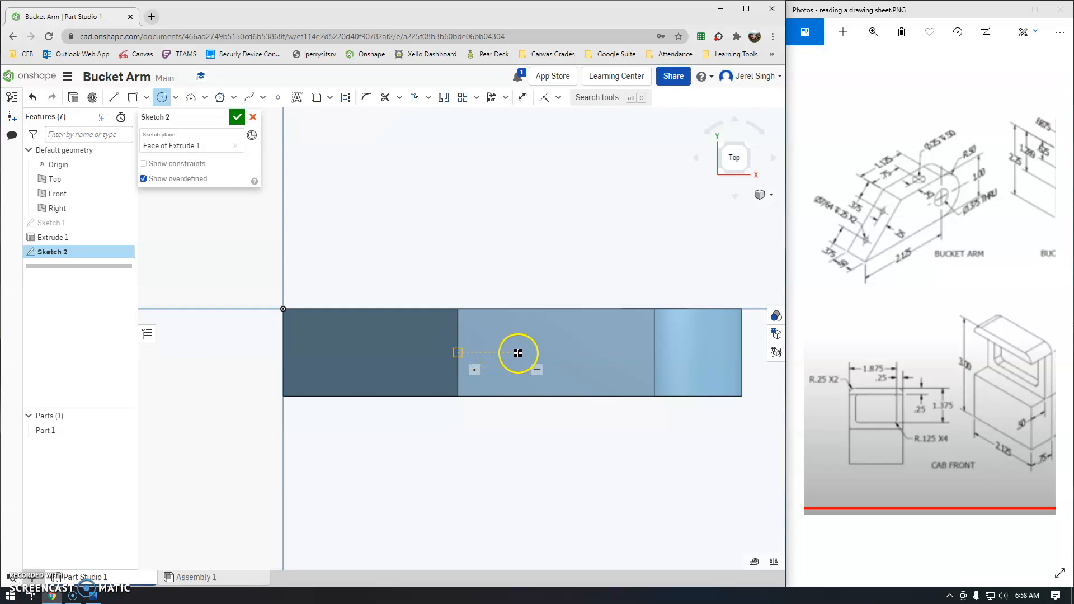
pyautogui.click(584, 354)
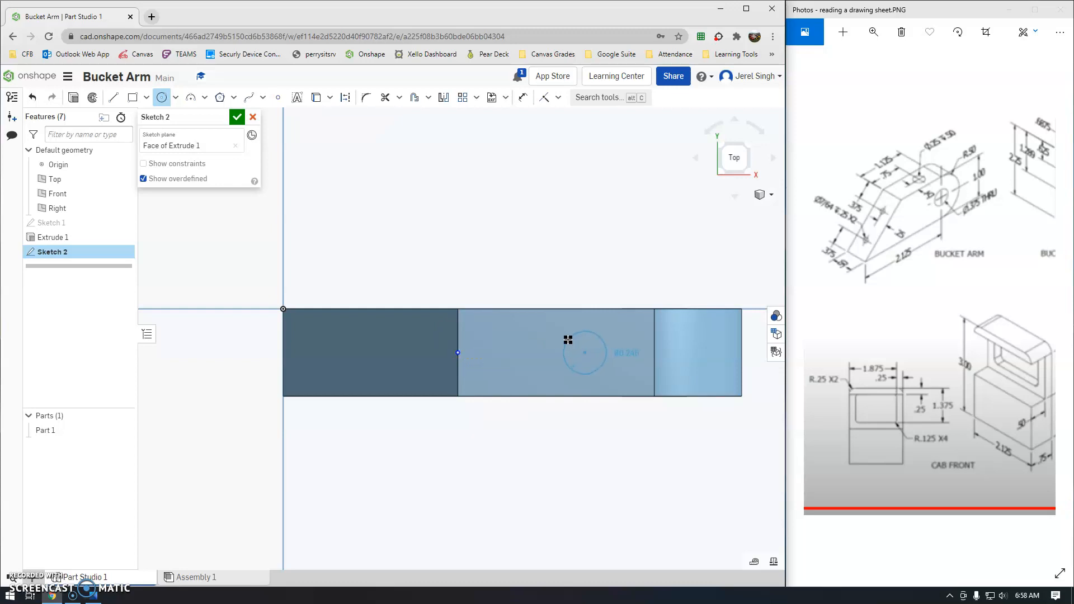
pyautogui.click(567, 339)
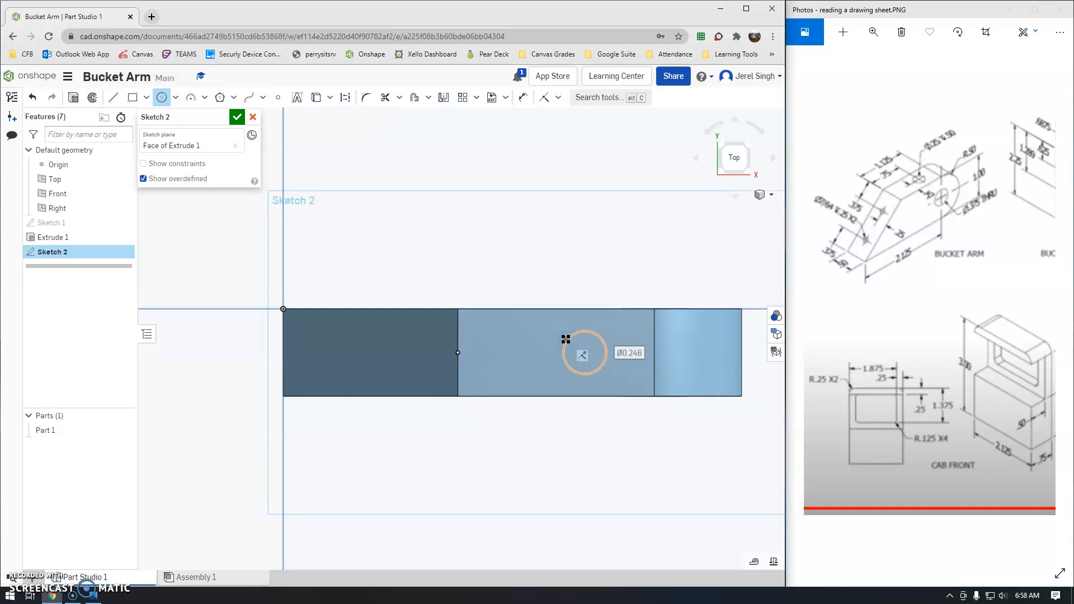
pyautogui.write('.25')
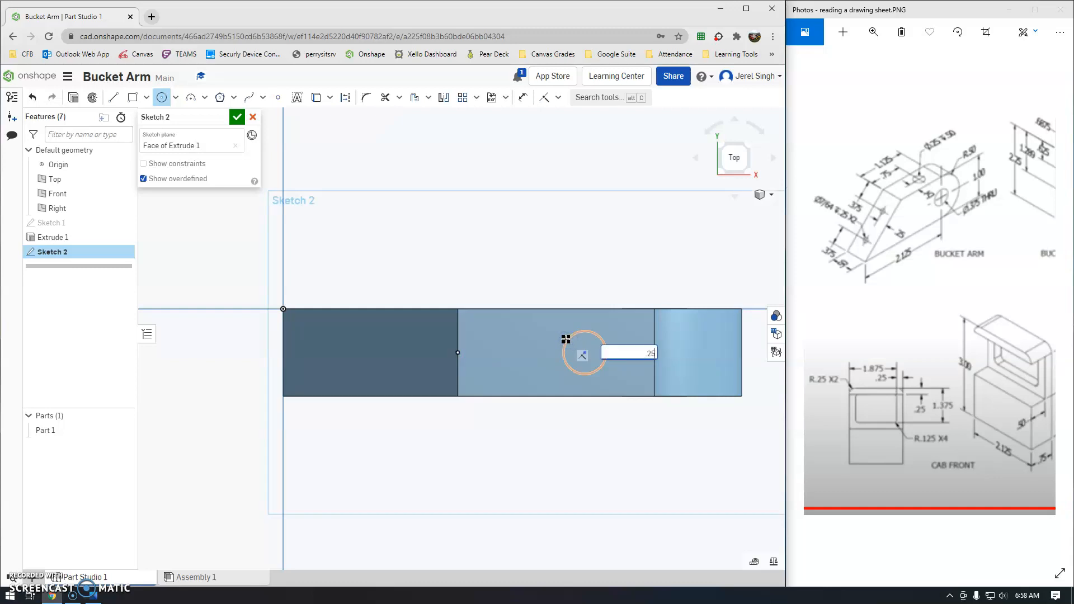
pyautogui.press('Return')
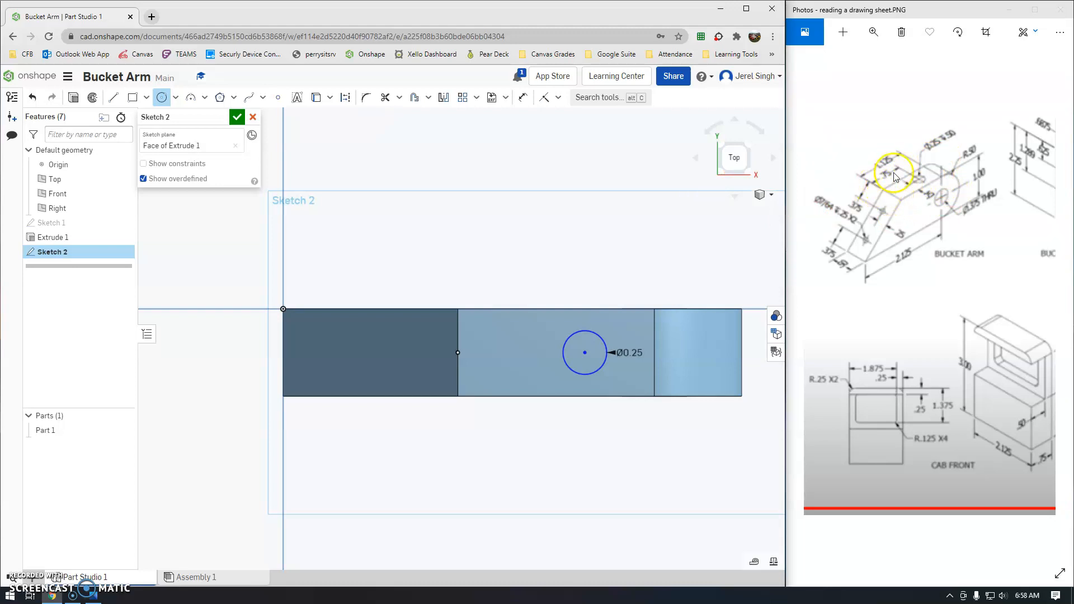
# Dimension the circle centre 0.75 from the face edge and close Sketch 2.
pyautogui.click(519, 98)
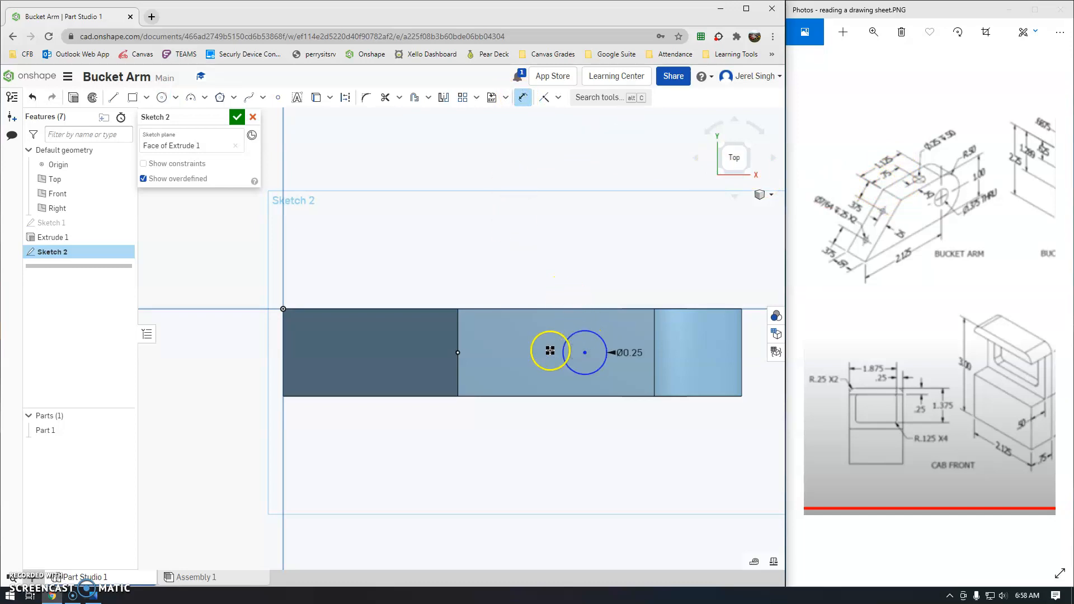
pyautogui.click(459, 350)
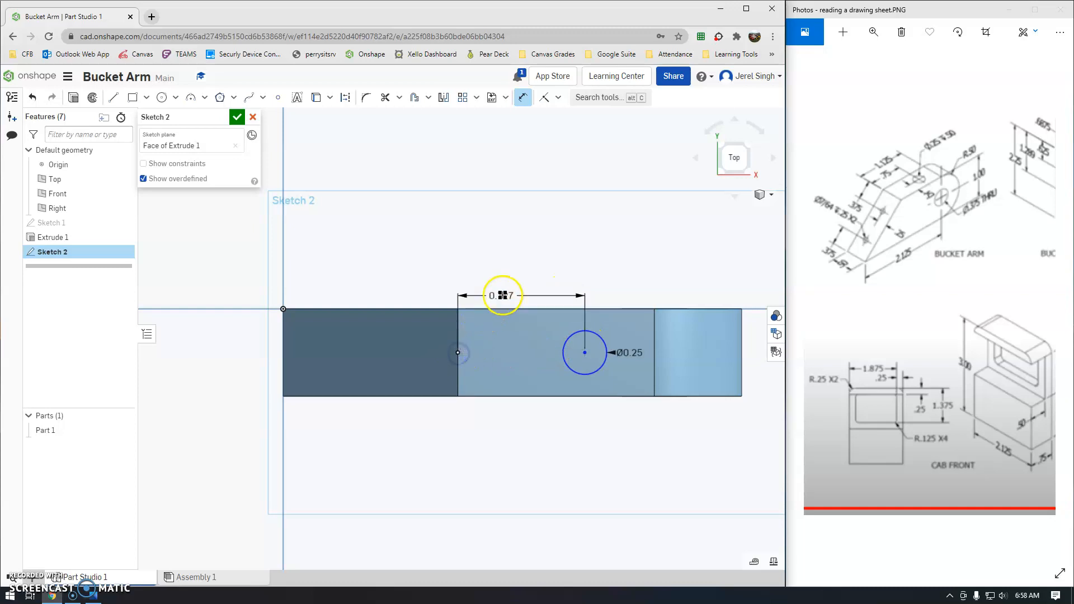
pyautogui.click(515, 265)
pyautogui.press('BackSpace')
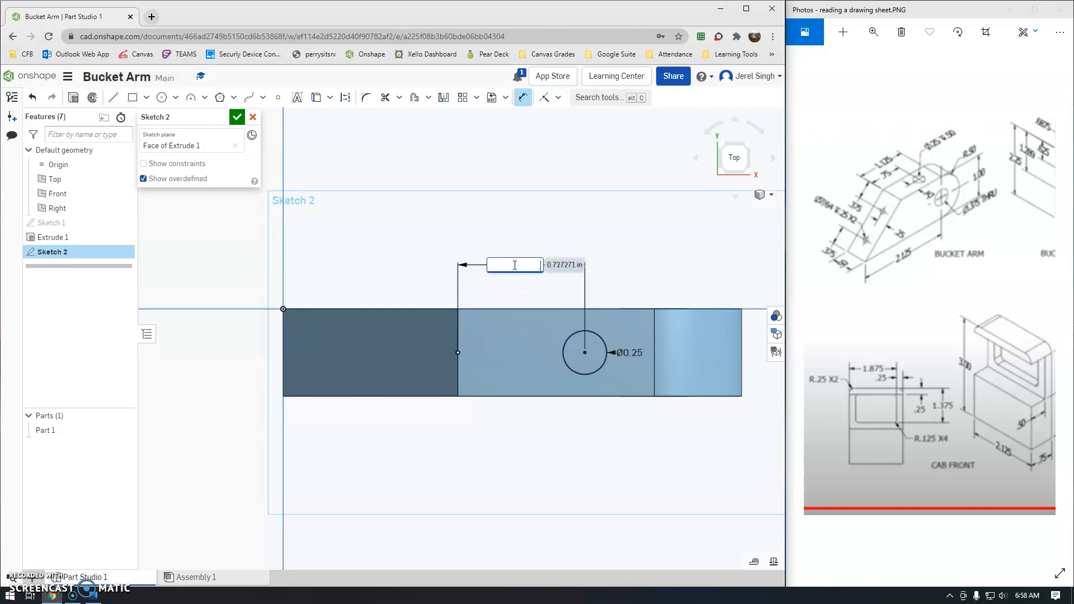
pyautogui.write('.75')
pyautogui.press('Return')
pyautogui.click(511, 264)
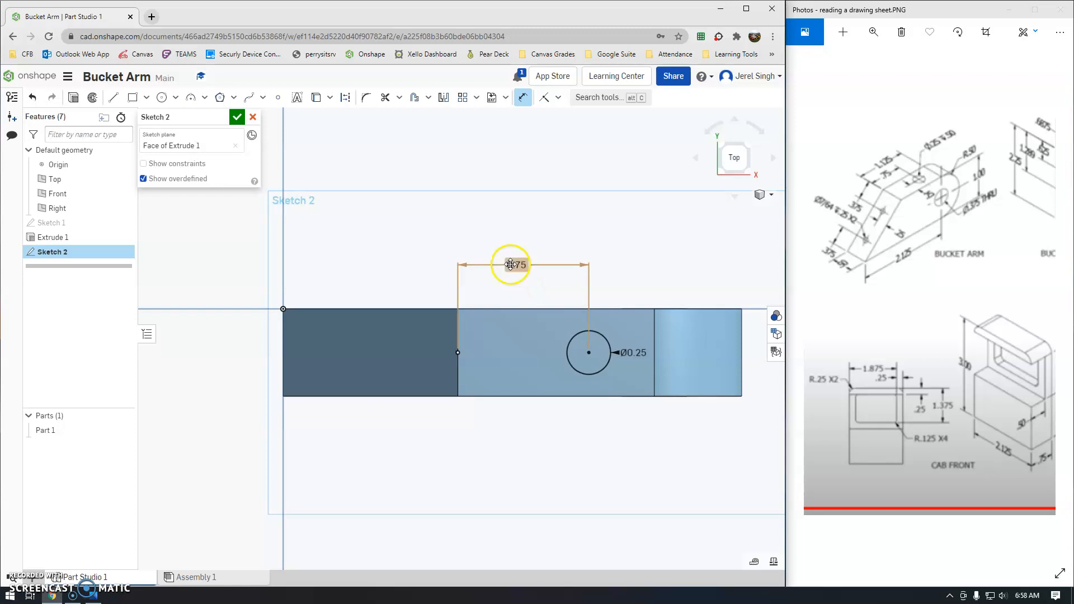
pyautogui.click(236, 117)
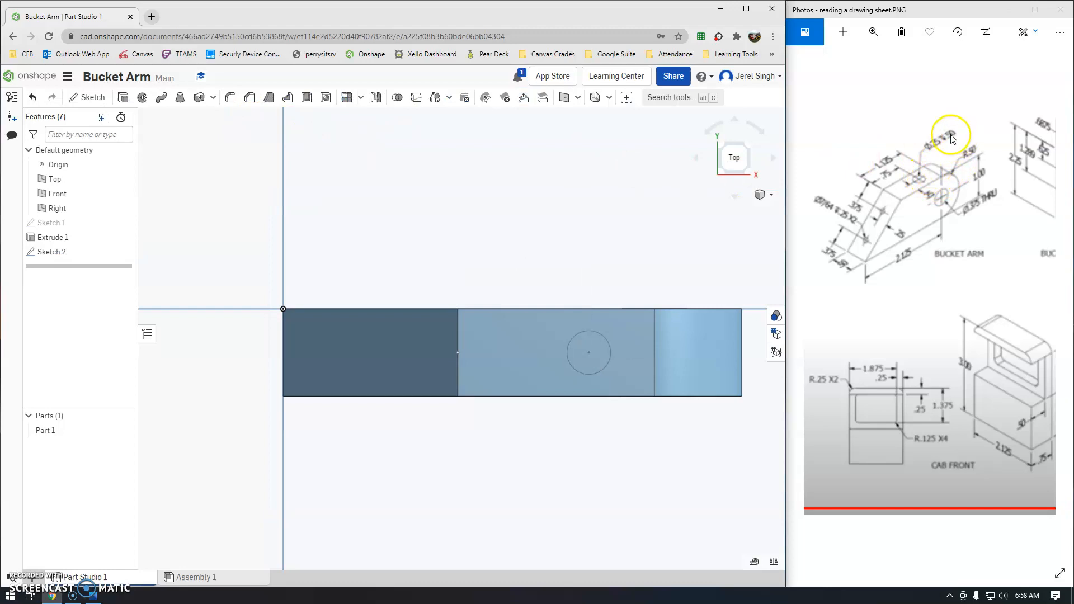
# Remove-extrude the Ø0.25 circle from Sketch 2 0.5 in deep as Extrude 2.
pyautogui.click(123, 98)
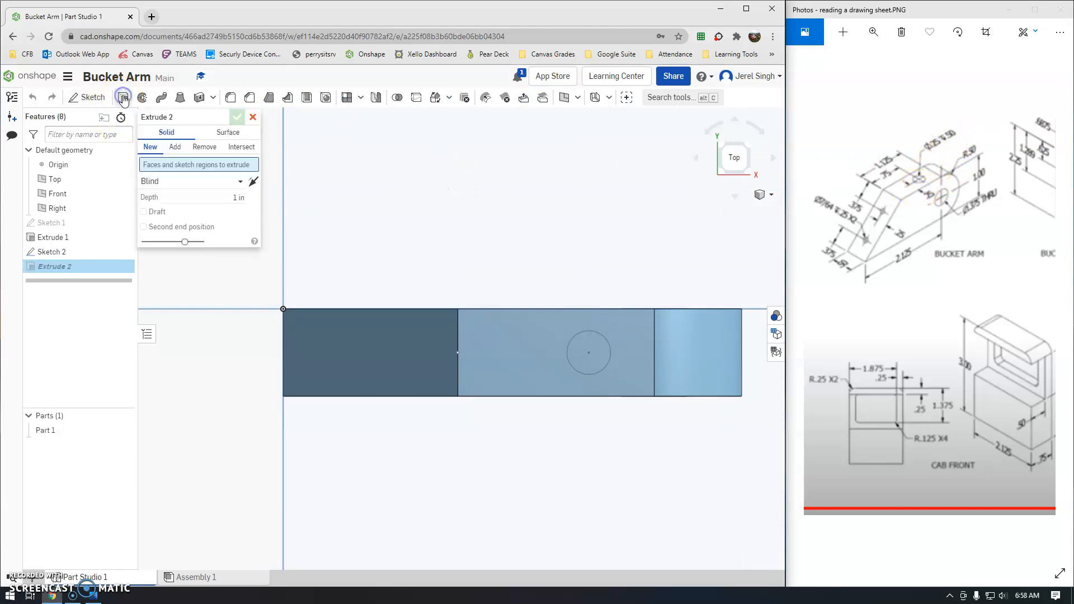
pyautogui.click(204, 146)
pyautogui.click(230, 198)
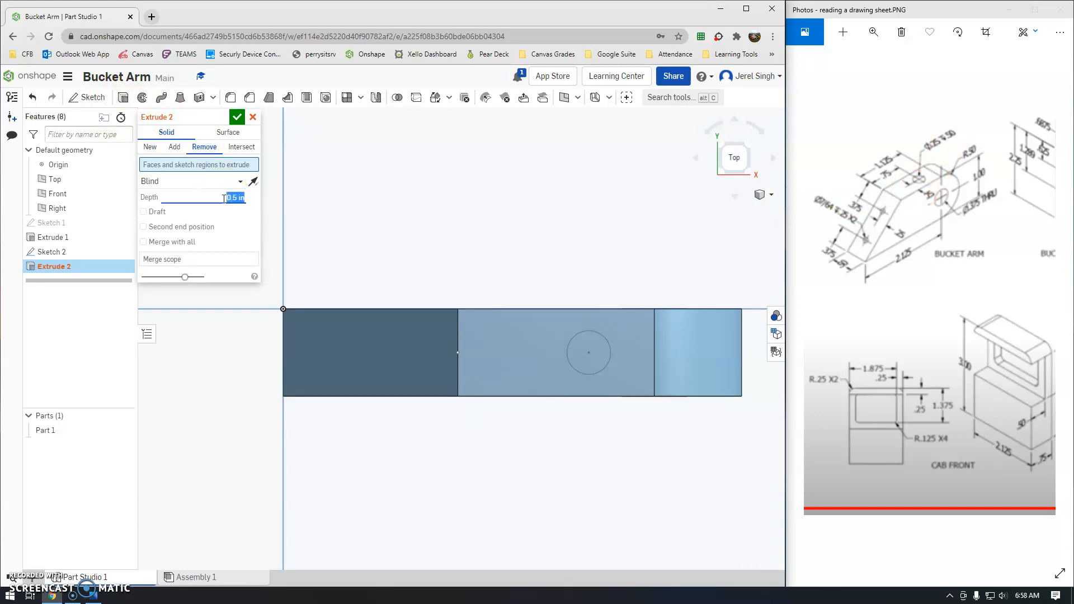
pyautogui.click(592, 351)
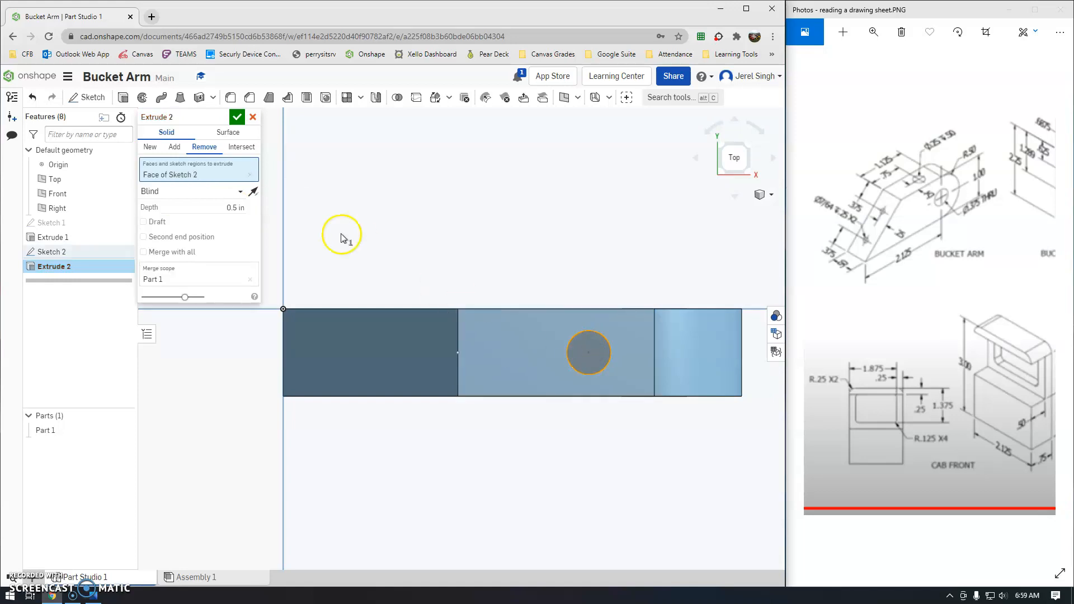
pyautogui.click(236, 118)
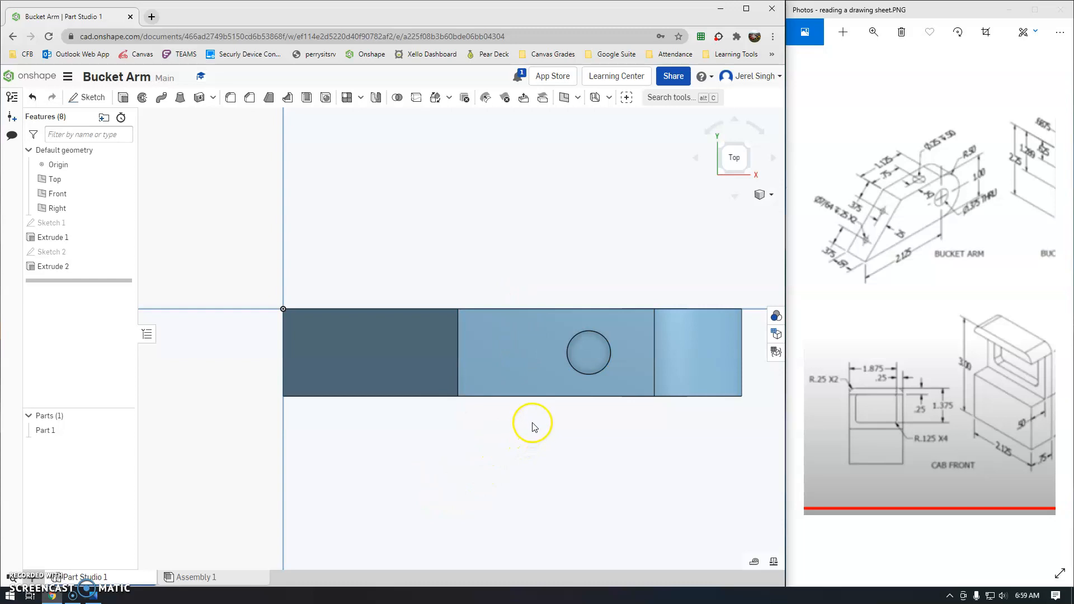
# Start Sketch 3 on the Extrude 1 face and view it zoomed in from the top.
pyautogui.moveTo(483, 404)
pyautogui.mouseDown(button='right')
pyautogui.moveTo(470, 383)
pyautogui.moveTo(450, 396)
pyautogui.moveTo(479, 408)
pyautogui.moveTo(471, 405)
pyautogui.mouseUp(button='right')
pyautogui.click(774, 195)
pyautogui.click(739, 157)
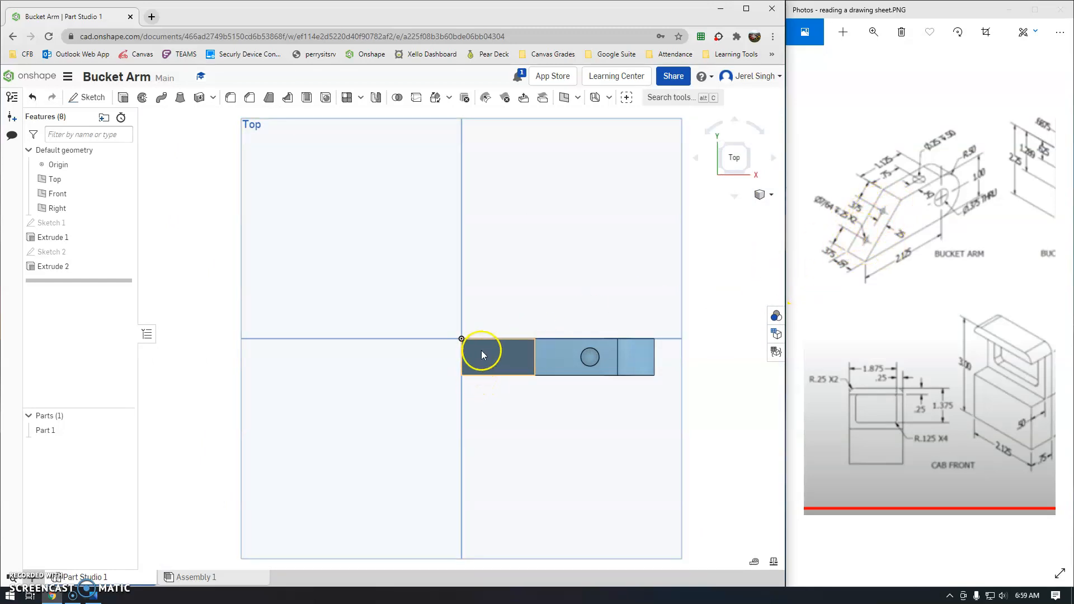
pyautogui.scroll(5, 486, 350)
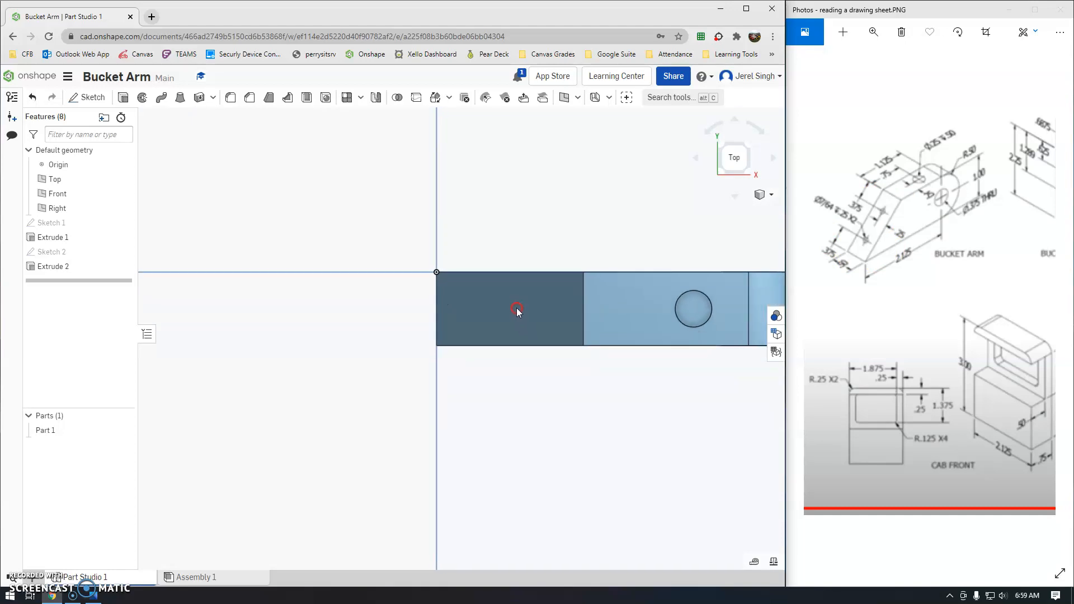
pyautogui.scroll(1, 521, 312)
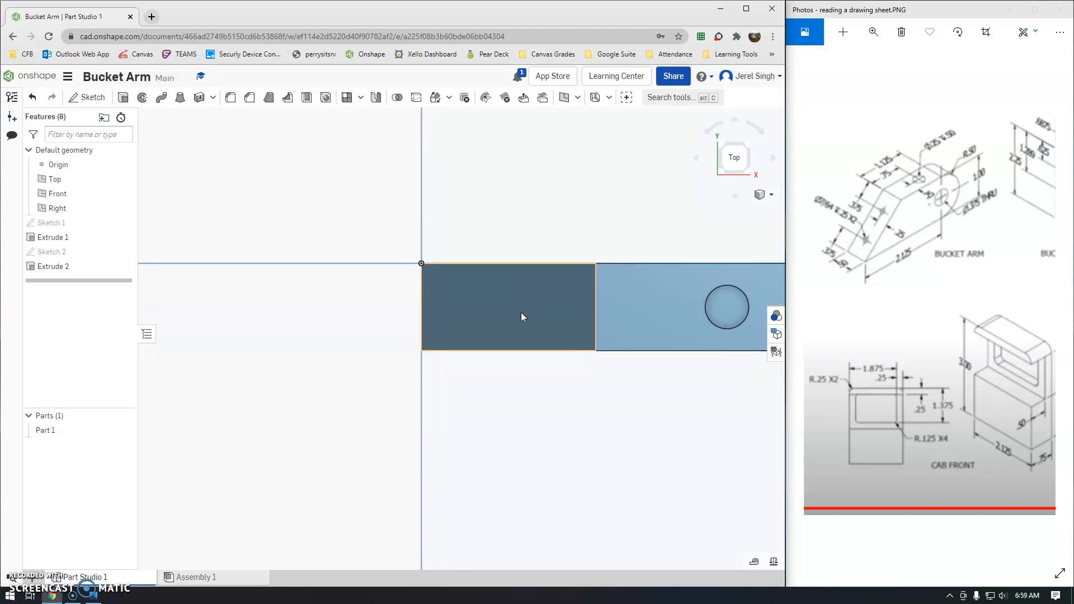
pyautogui.click(105, 104)
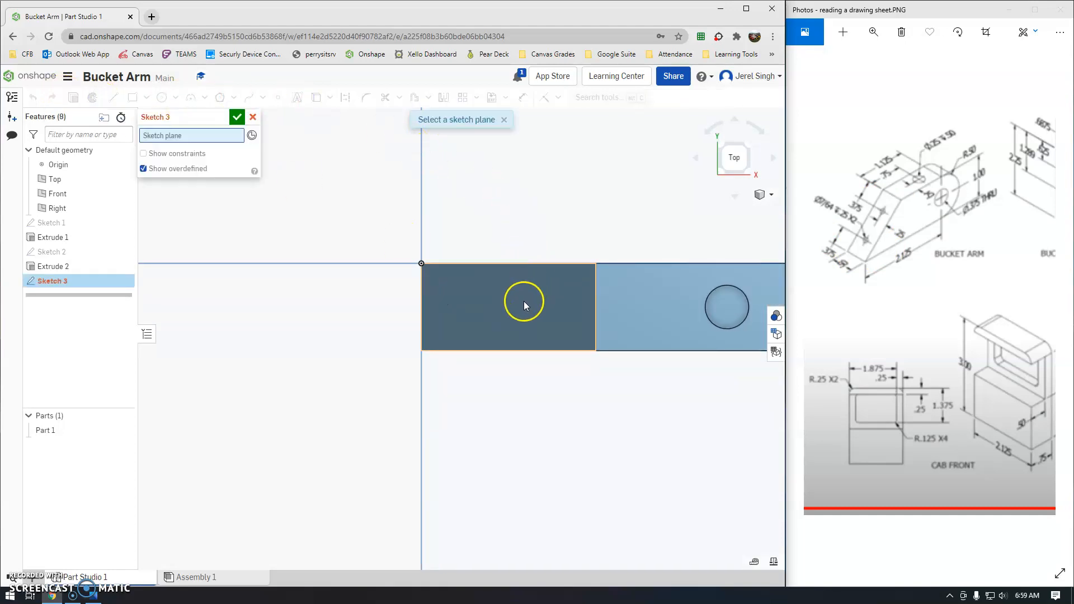
pyautogui.click(523, 301)
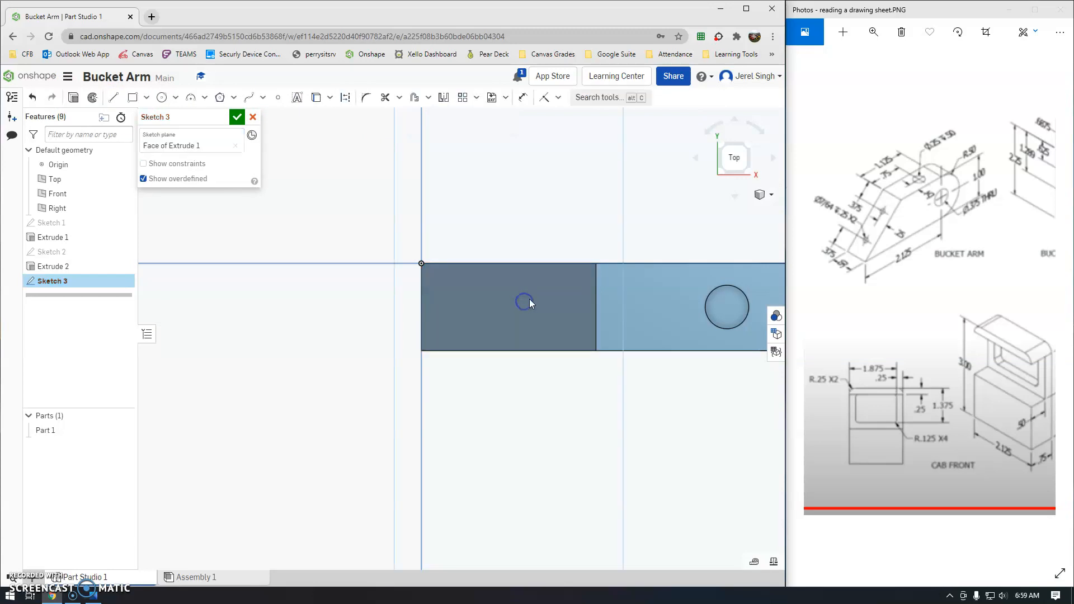
pyautogui.click(772, 194)
pyautogui.click(708, 209)
pyautogui.moveTo(399, 380); pyautogui.dragTo(466, 381, button='right')
pyautogui.click(737, 148)
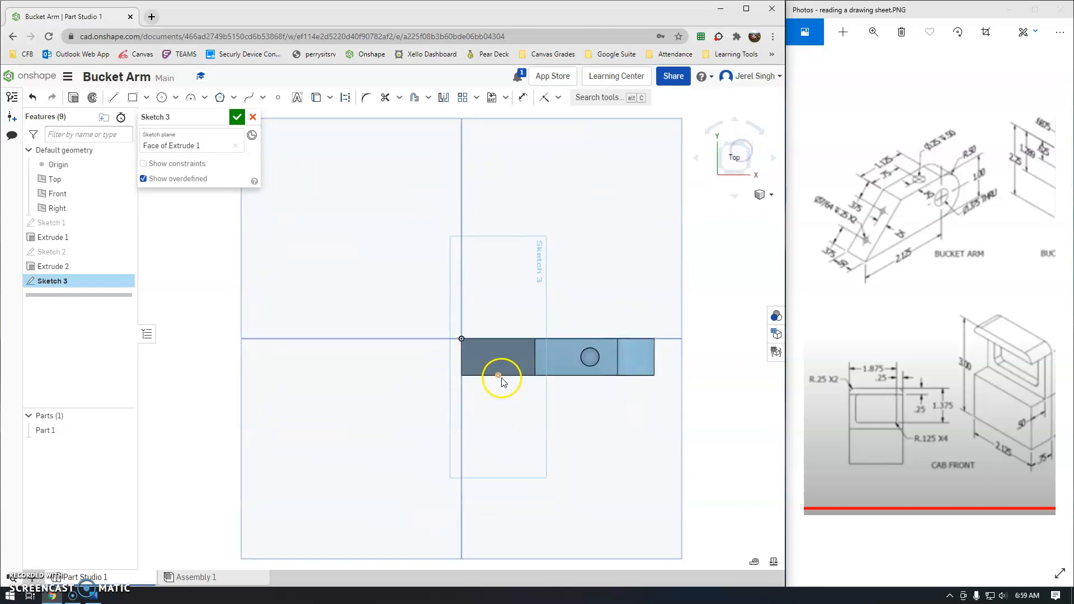
pyautogui.scroll(3, 507, 368)
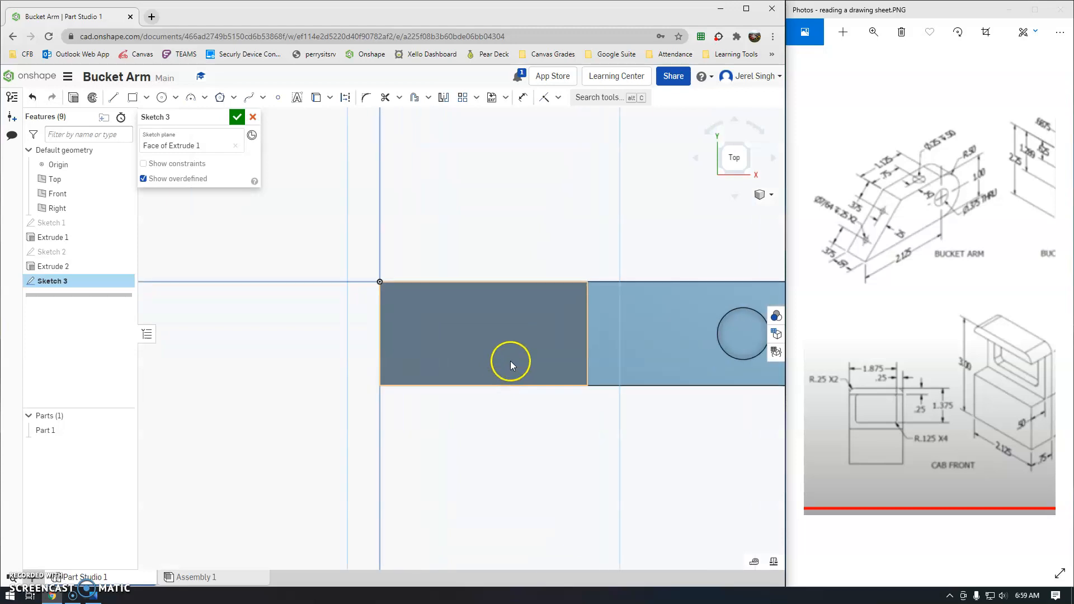
# Draw a center-point circle on the right side of the face with a 7/64 diameter.
pyautogui.click(176, 98)
pyautogui.click(188, 112)
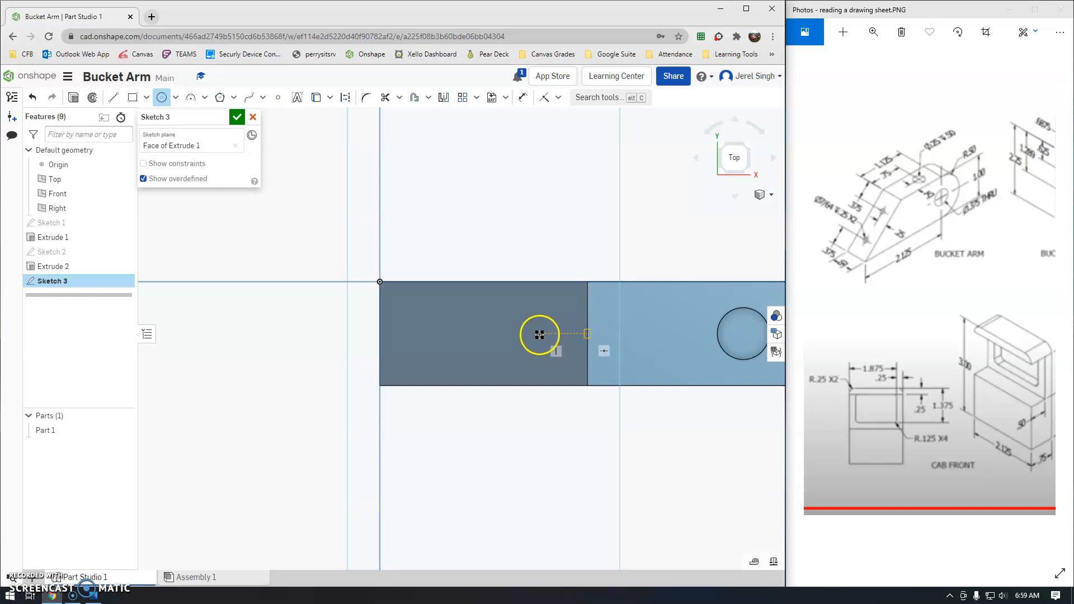
pyautogui.click(529, 333)
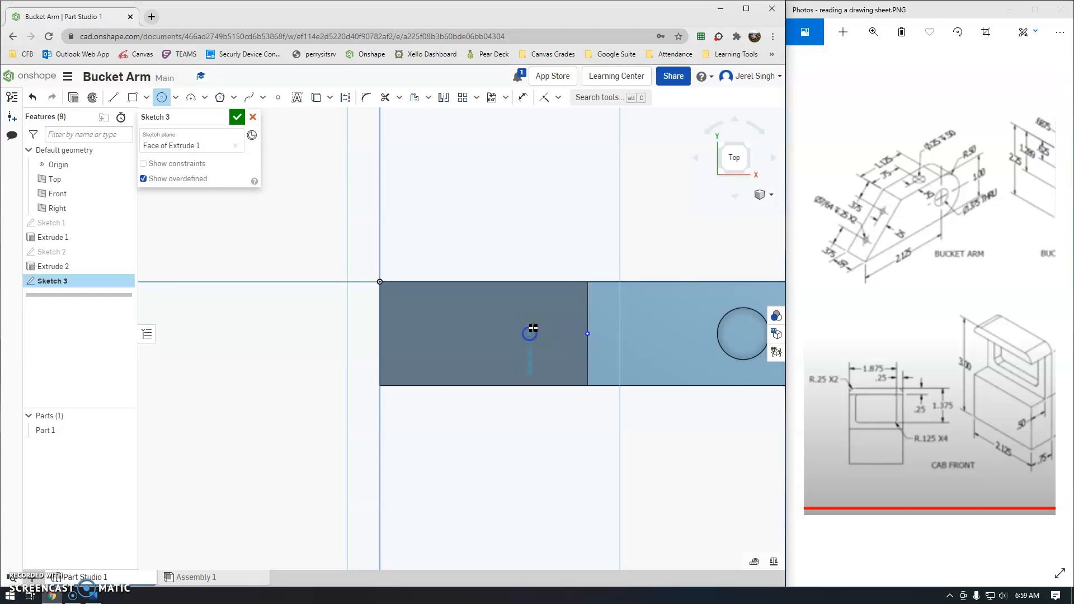
pyautogui.click(538, 323)
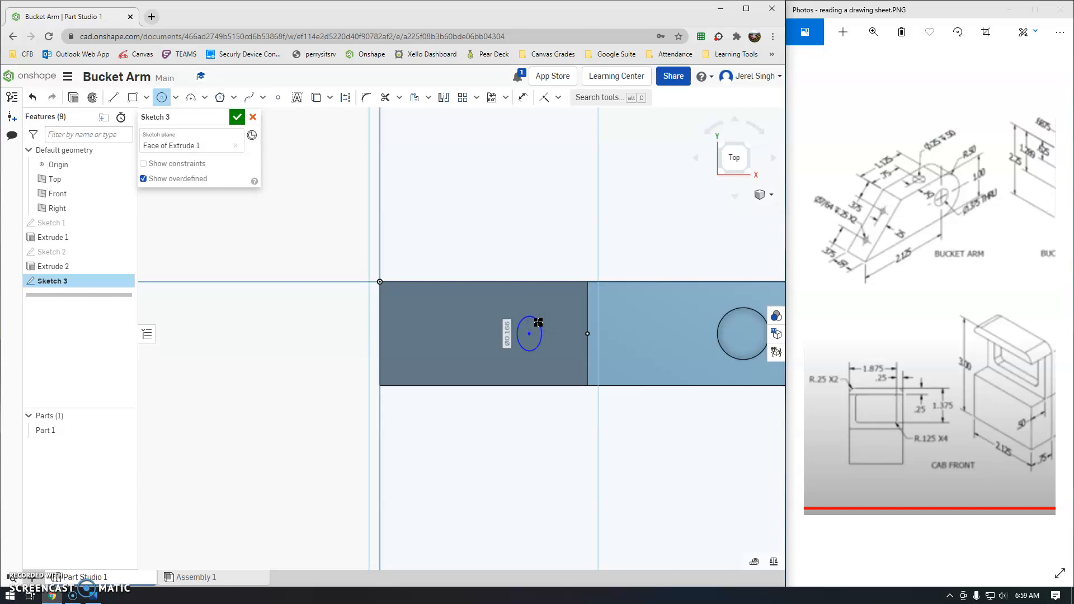
pyautogui.write('7/64')
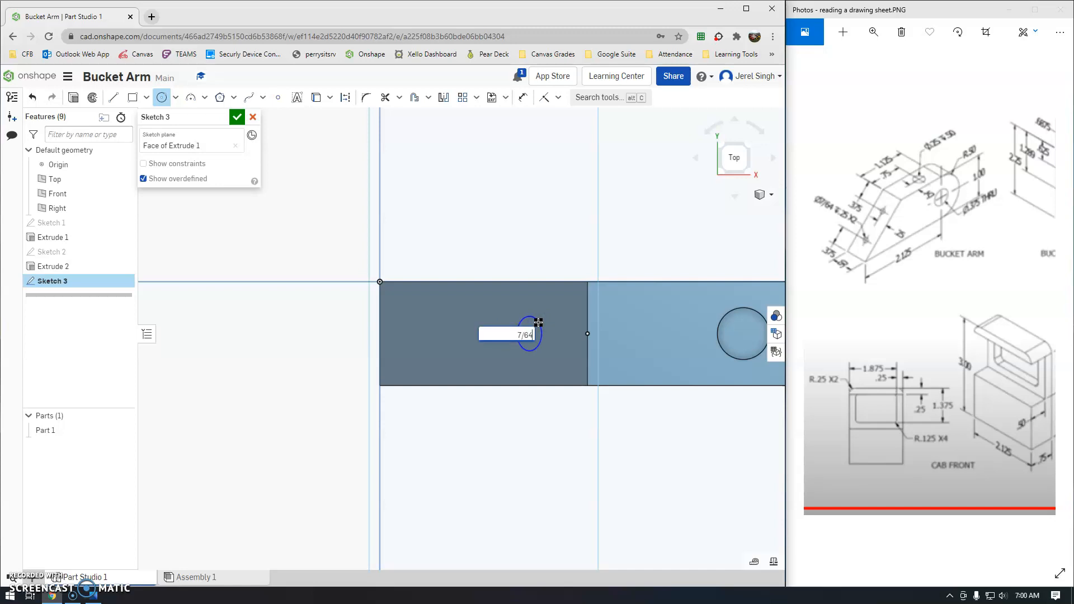
pyautogui.press('Return')
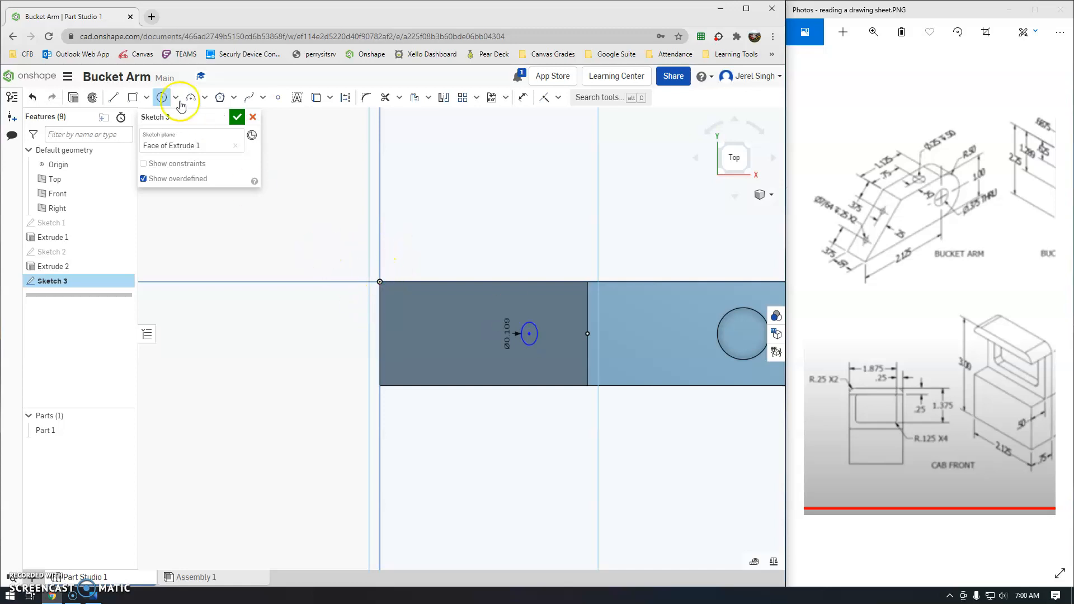
# Add a second 7/64 diameter center-point circle near the left end of the face.
pyautogui.click(162, 98)
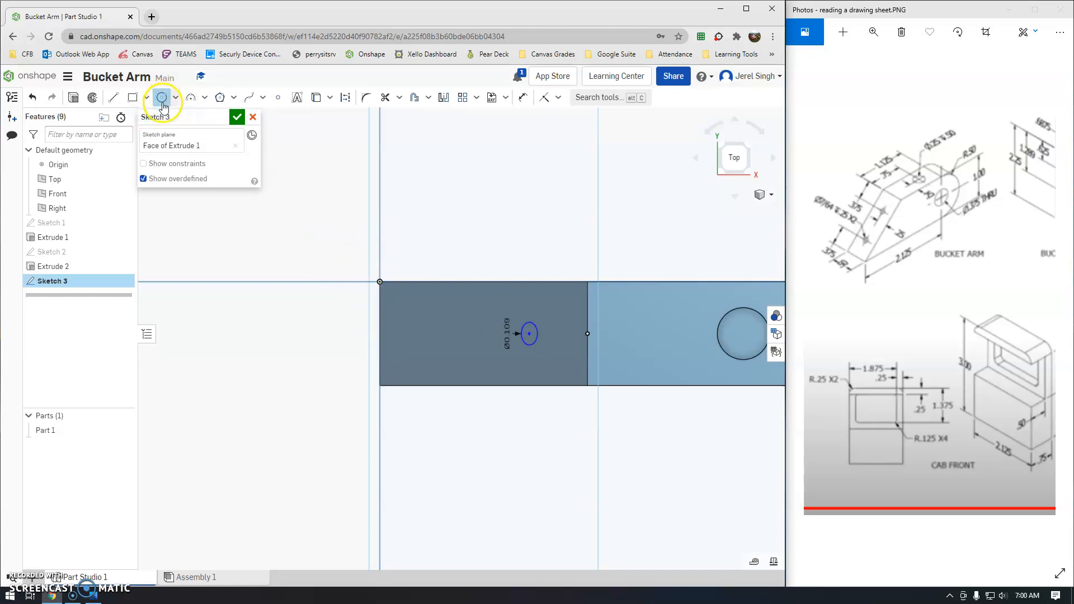
pyautogui.click(380, 334)
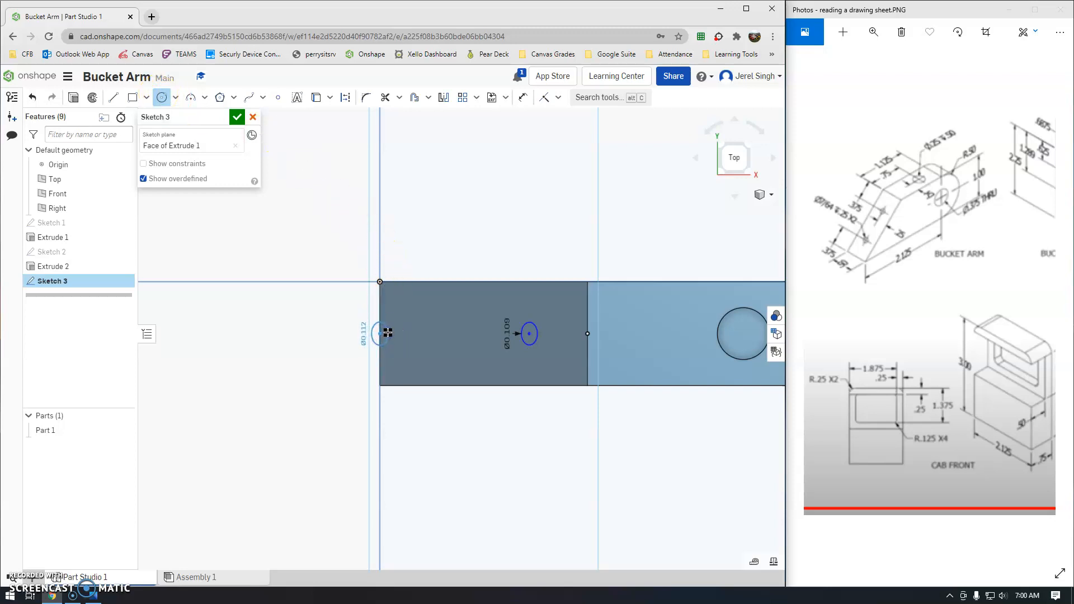
pyautogui.press('Escape')
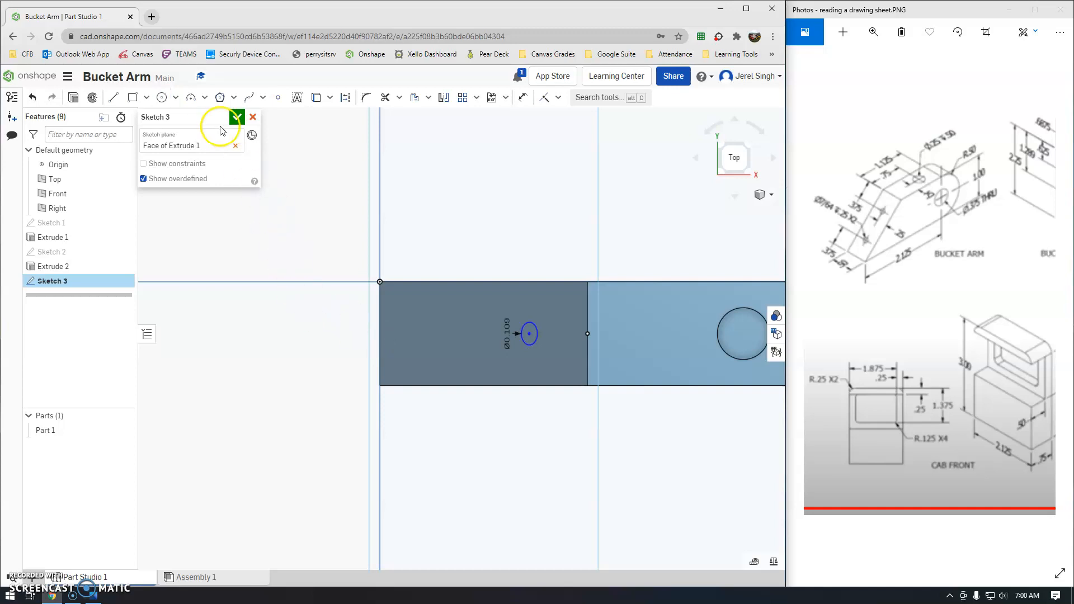
pyautogui.click(176, 98)
pyautogui.click(178, 116)
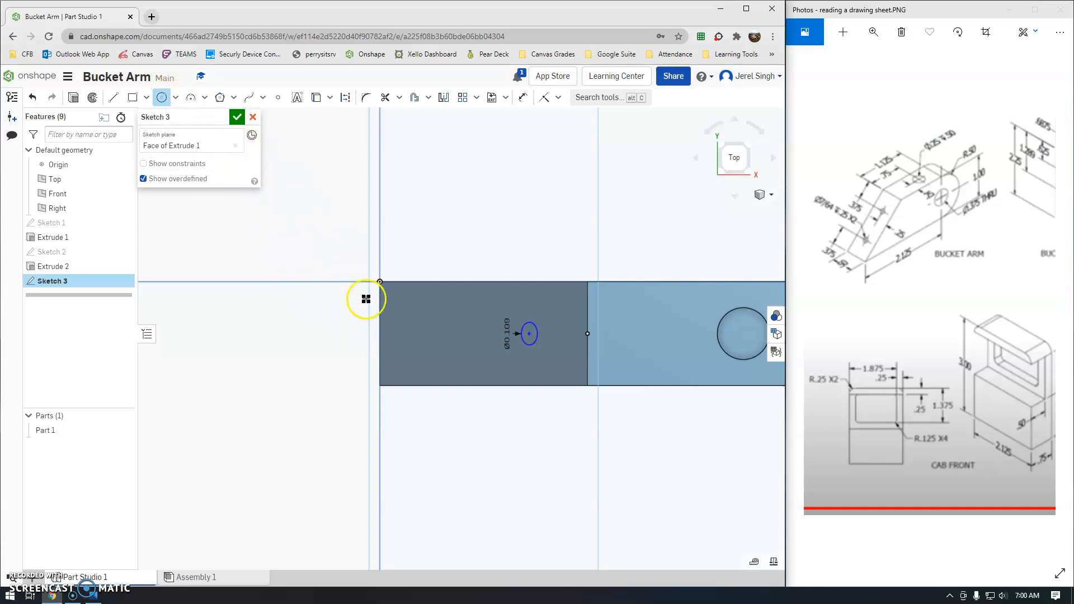
pyautogui.click(417, 330)
pyautogui.write('7')
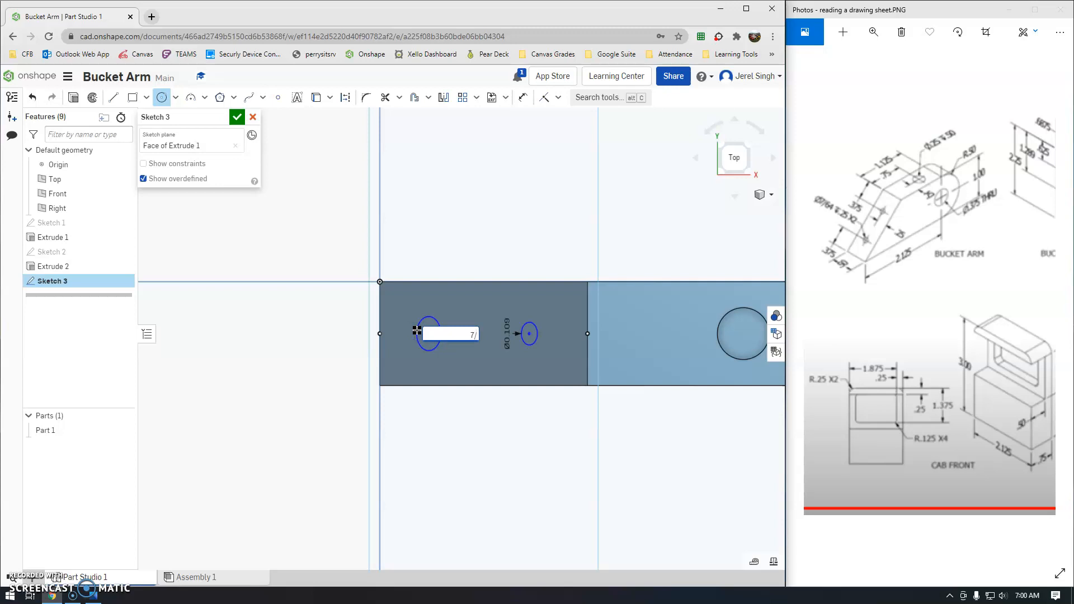
pyautogui.write('/64')
pyautogui.press('Return')
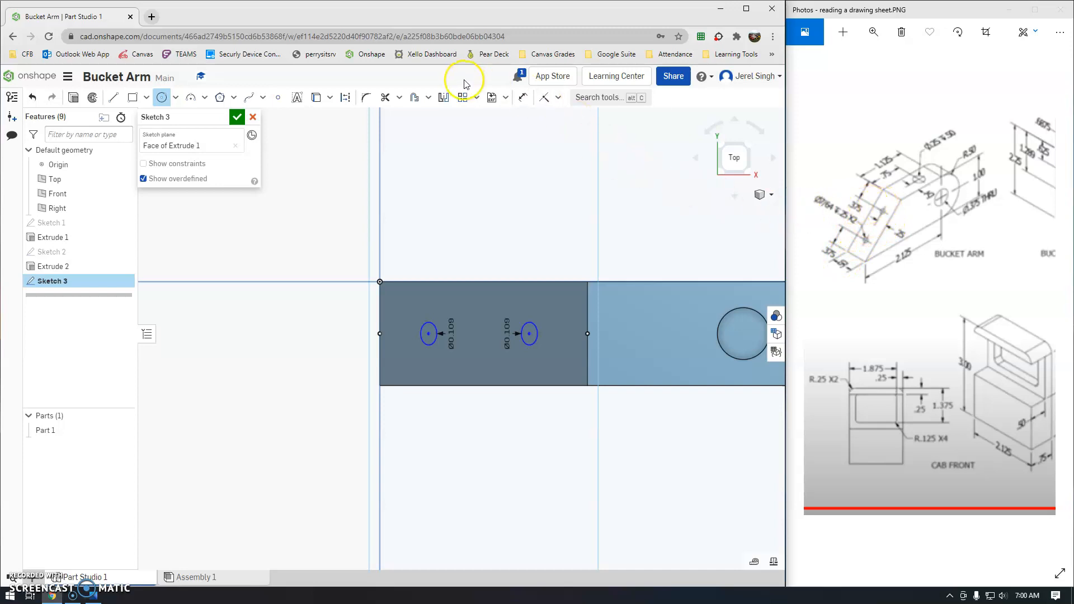
# Dimension both small circle centres 0.375 in from their nearest face edges.
pyautogui.click(521, 99)
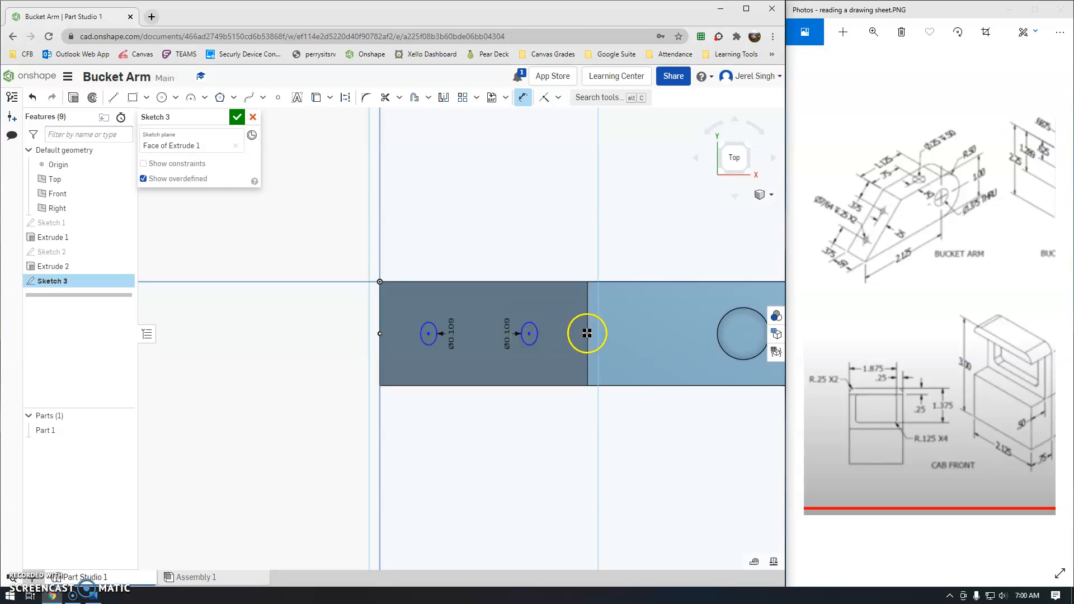
pyautogui.click(556, 248)
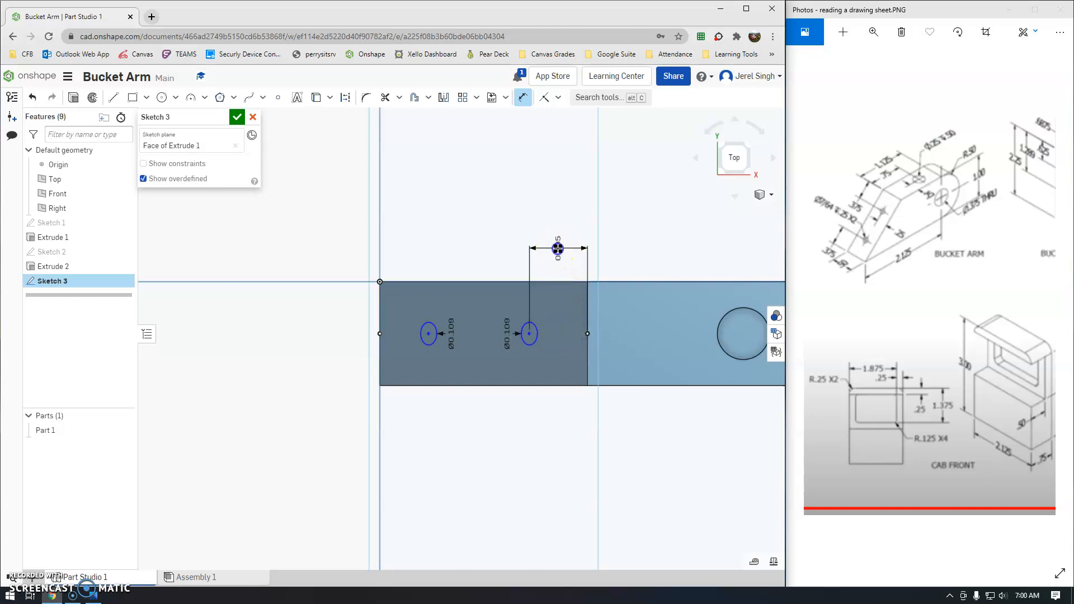
pyautogui.write('.')
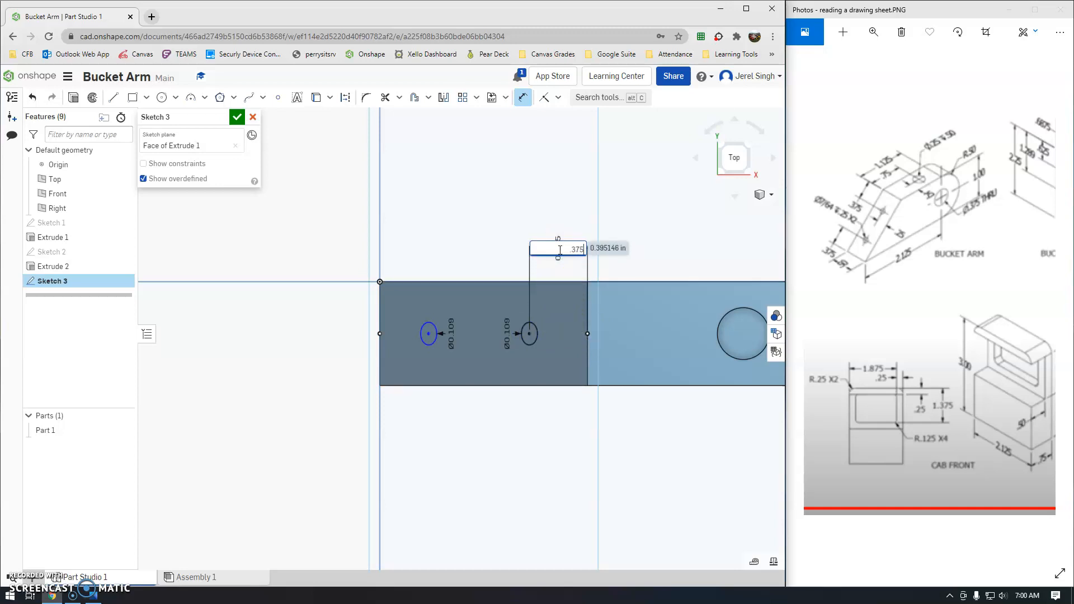
pyautogui.write('375')
pyautogui.press('Return')
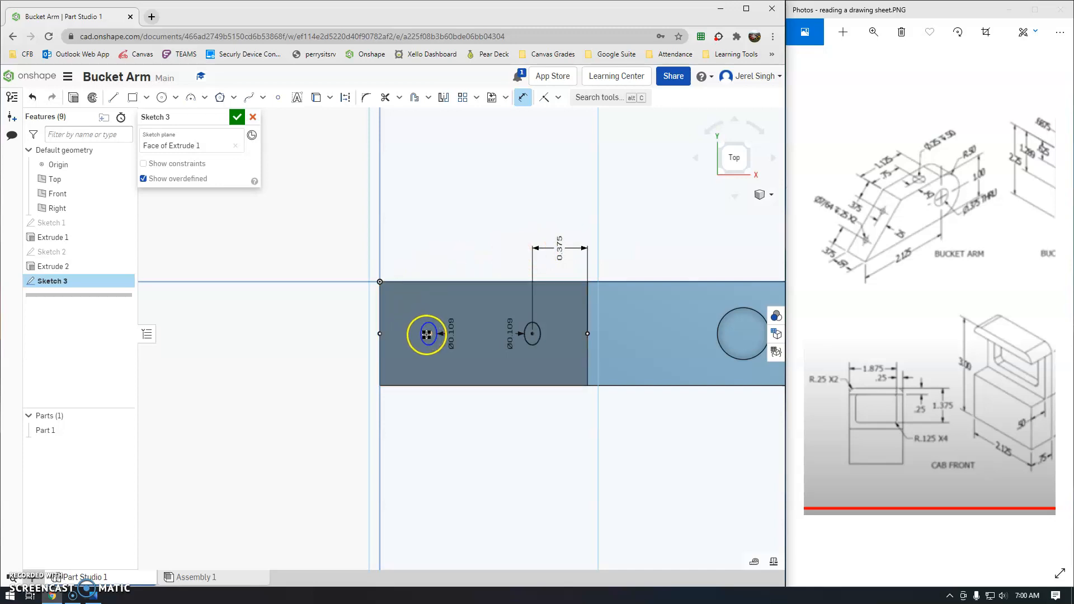
pyautogui.click(427, 334)
pyautogui.click(380, 334)
pyautogui.click(386, 268)
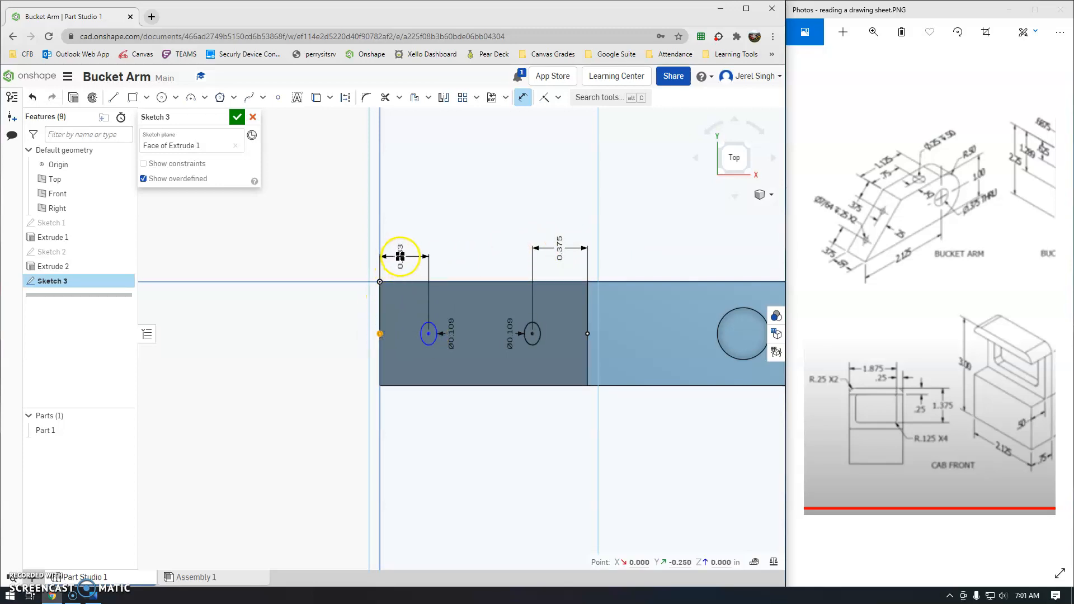
pyautogui.click(404, 247)
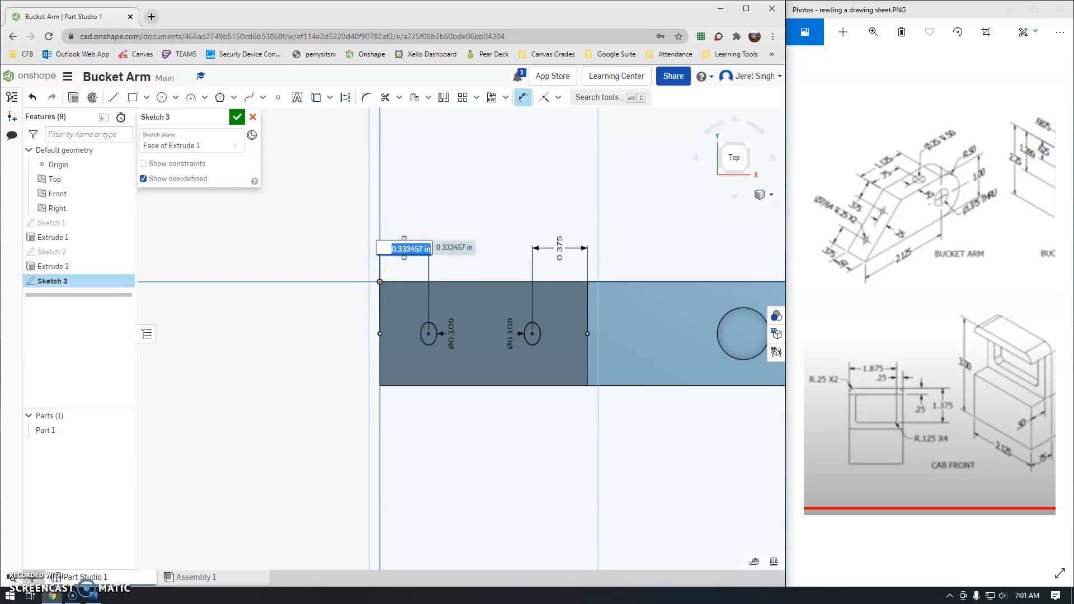
pyautogui.press('Return')
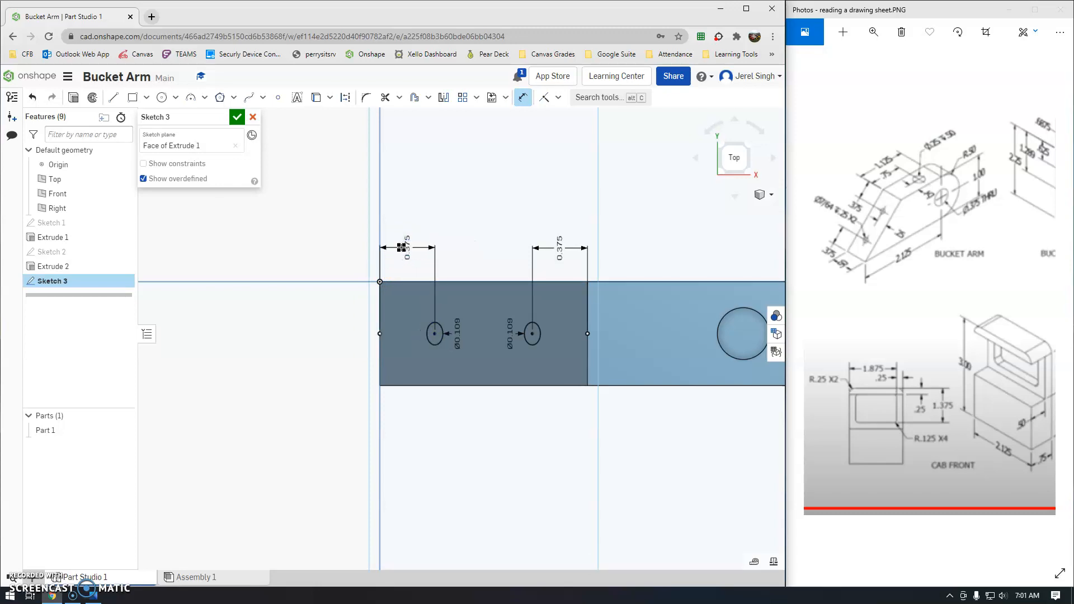
# Close Sketch 3 and remove-extrude both Ø0.109 circles 0.25 in deep as Extrude 3.
pyautogui.click(236, 118)
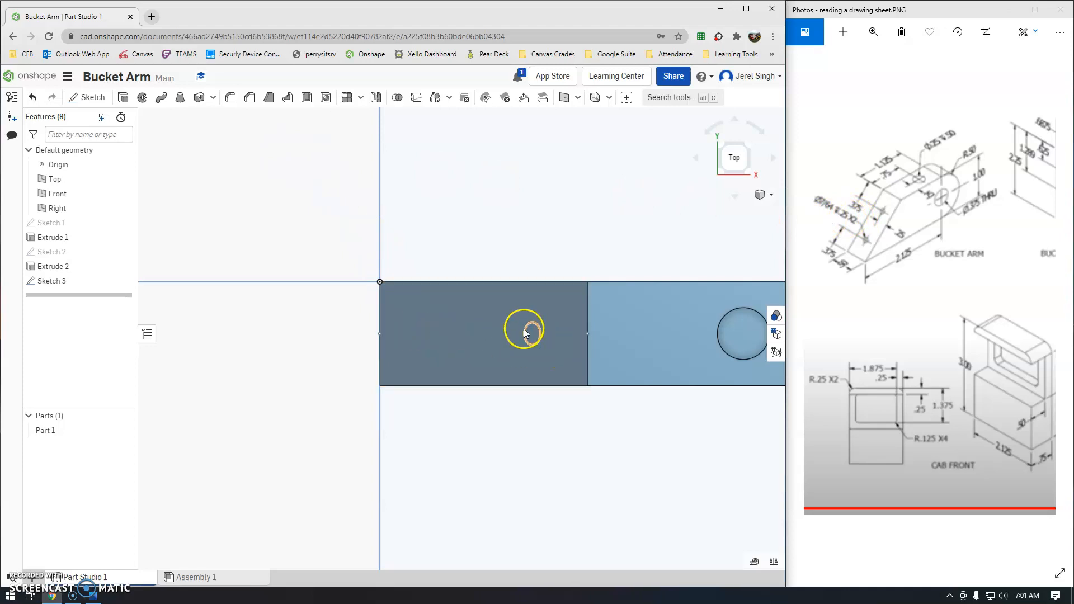
pyautogui.click(119, 99)
pyautogui.click(200, 148)
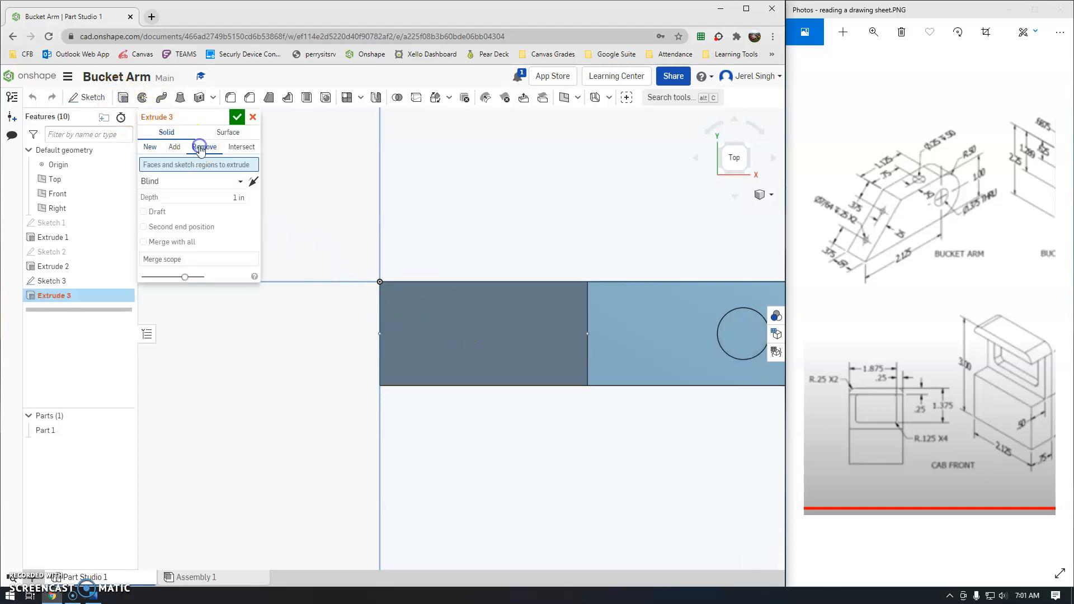
pyautogui.click(233, 198)
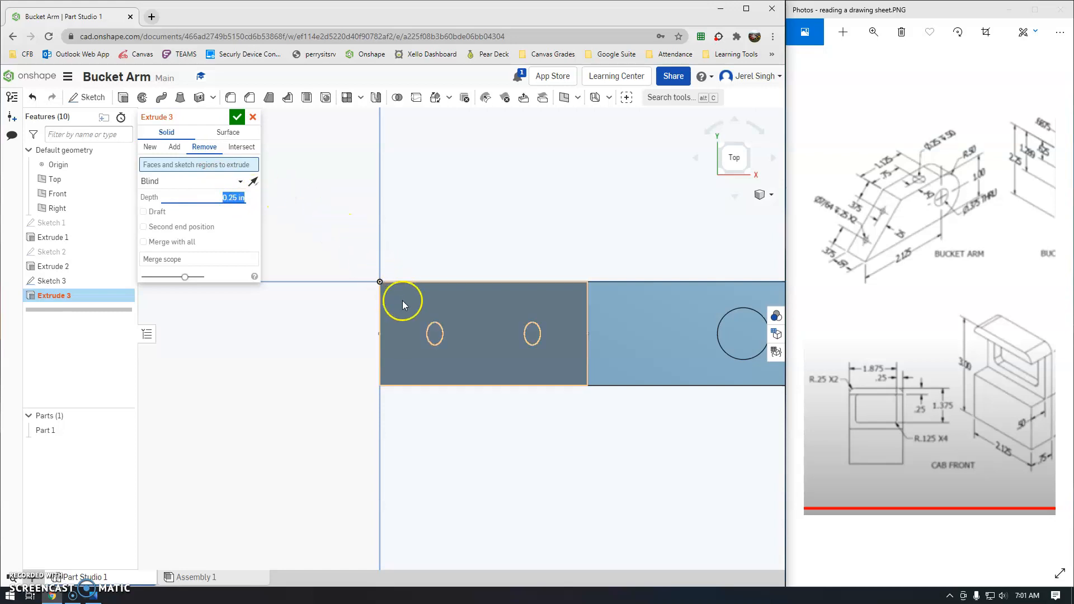
pyautogui.click(435, 333)
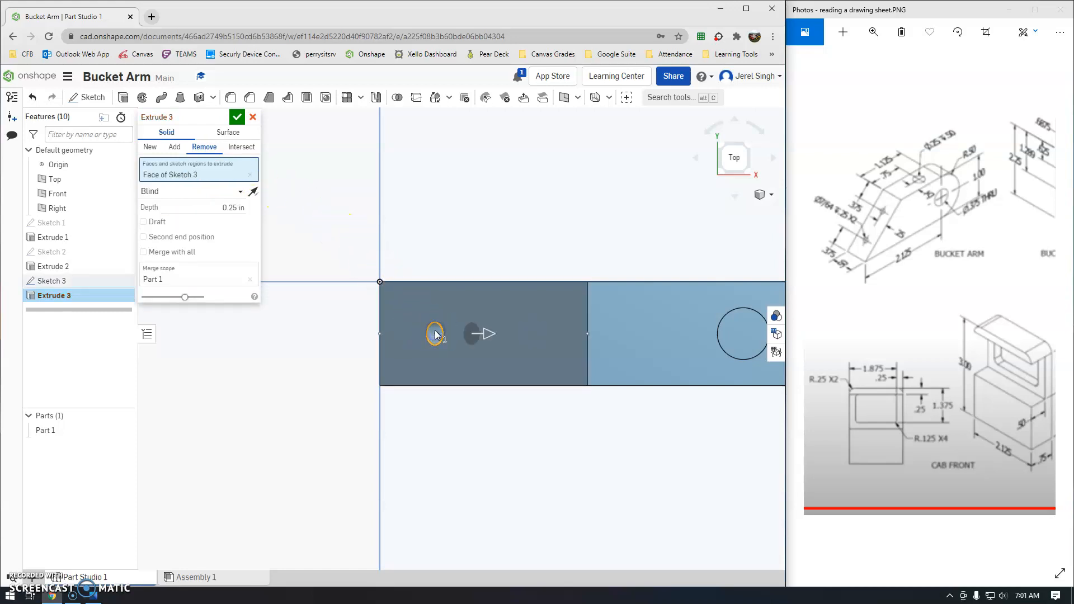
pyautogui.click(531, 335)
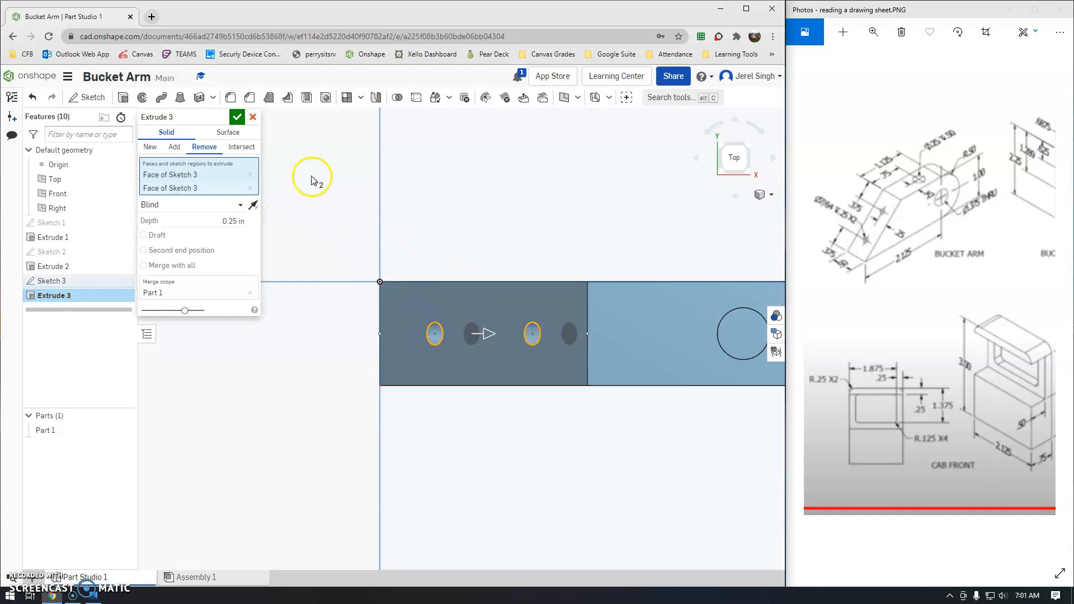
pyautogui.click(238, 117)
pyautogui.moveTo(453, 321); pyautogui.dragTo(467, 353, button='right')
pyautogui.click(761, 194)
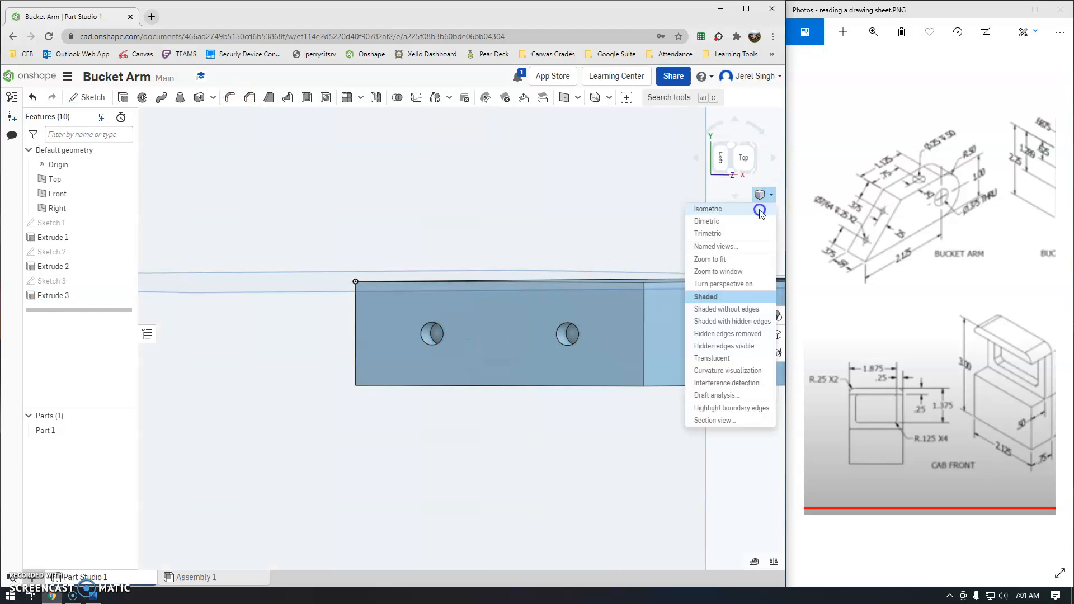
# Switch to the isometric view and orbit the part to inspect the two Ø0.109 side holes.
pyautogui.click(761, 209)
pyautogui.moveTo(407, 377); pyautogui.dragTo(733, 378, button='right')
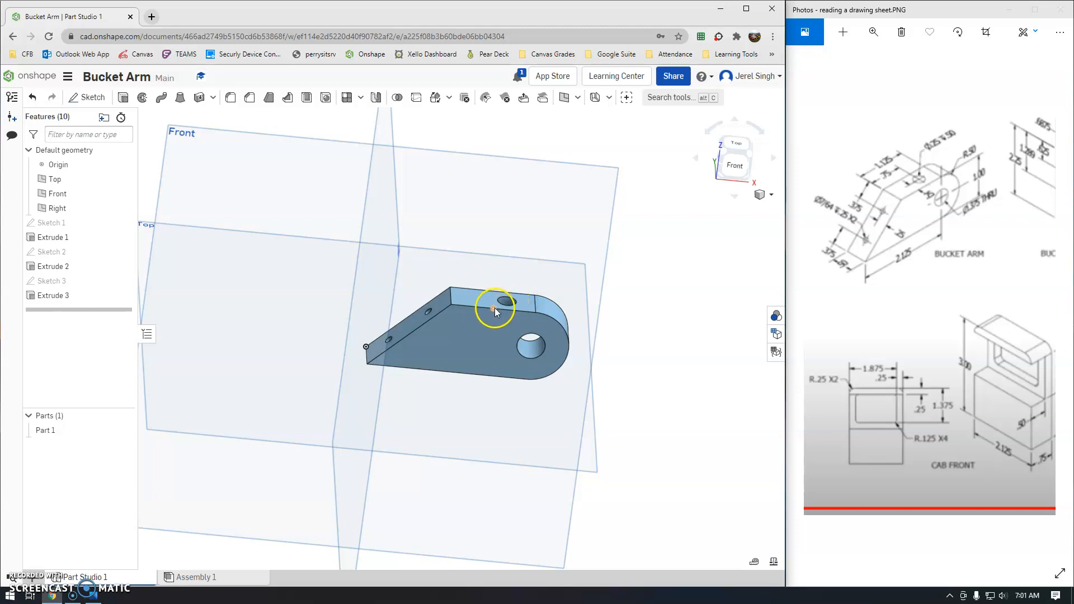
pyautogui.moveTo(413, 350); pyautogui.dragTo(434, 352, button='right')
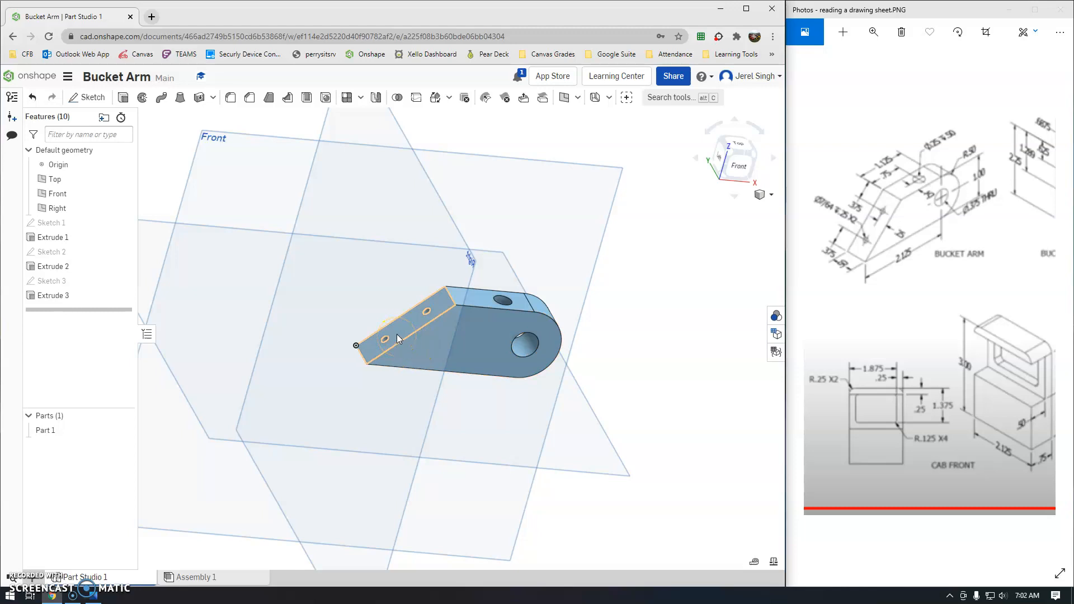
pyautogui.click(414, 337)
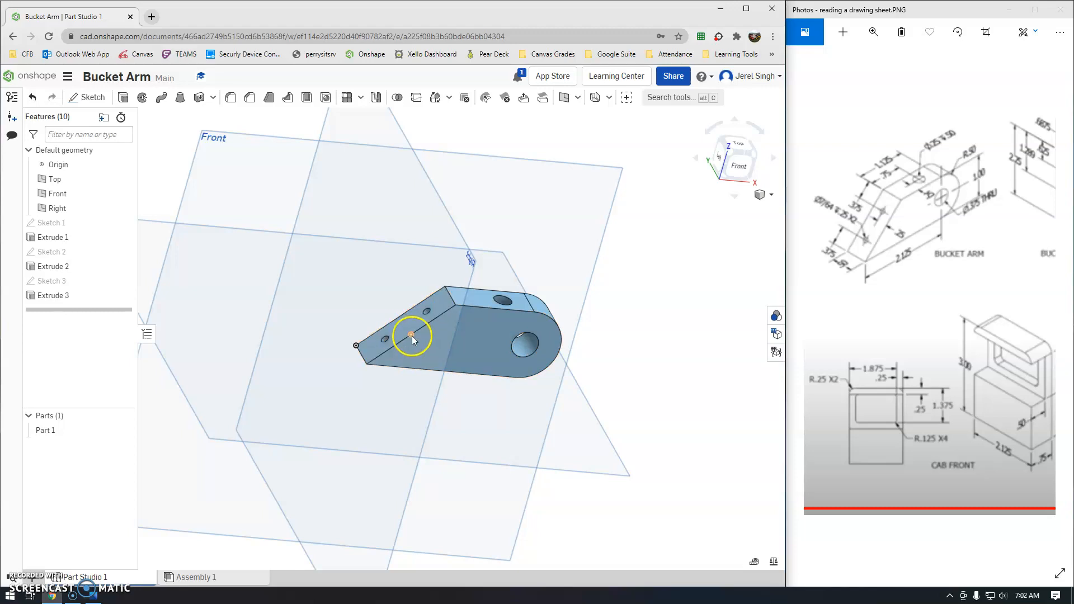